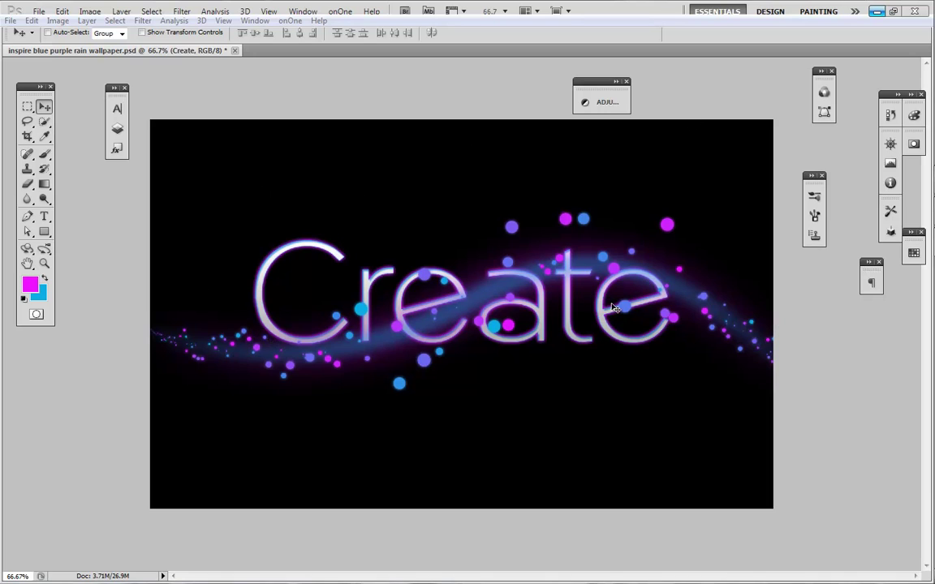
pyautogui.click(118, 129)
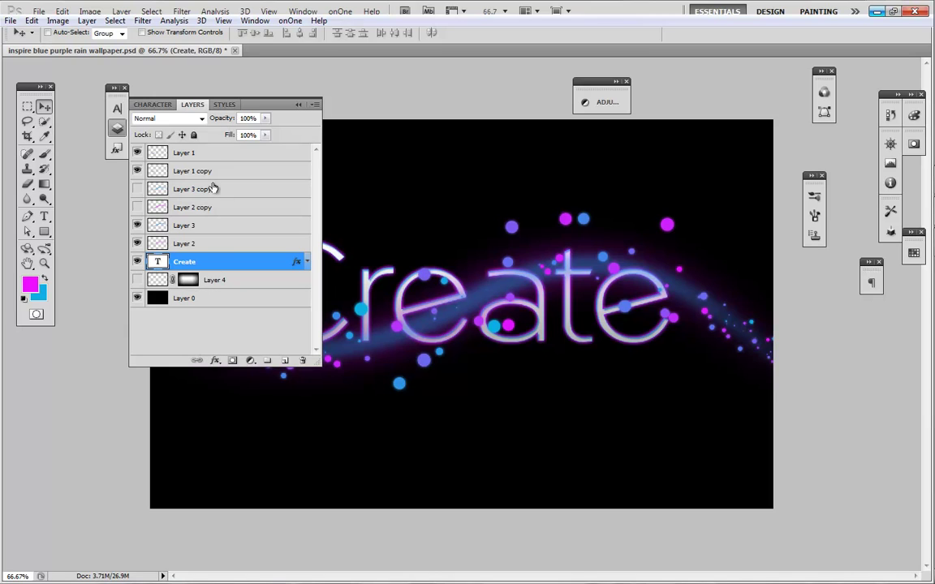
pyautogui.click(294, 105)
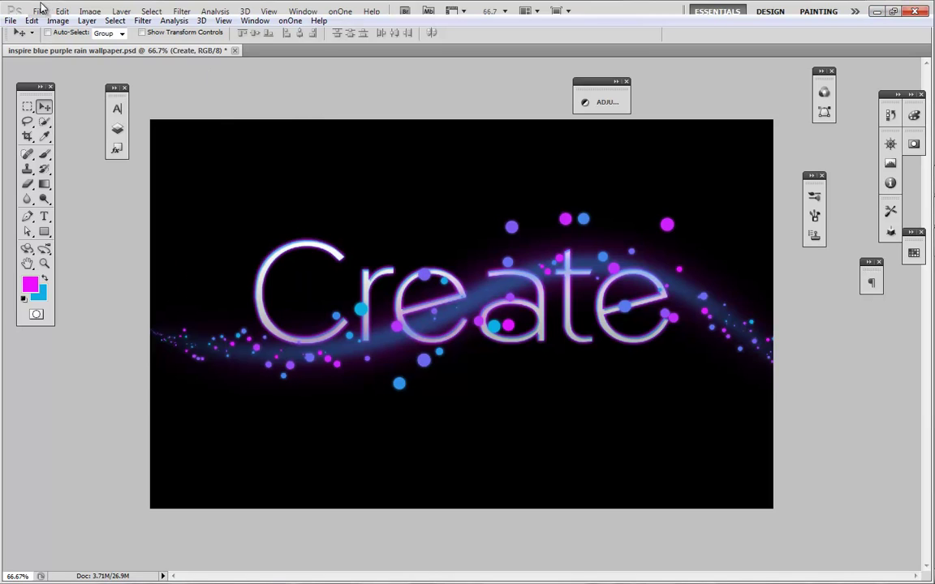
# - Create a new 1440 × 900 pixel document at 72 pixels/inch and invert its white background to black
pyautogui.click(38, 10)
pyautogui.click(45, 26)
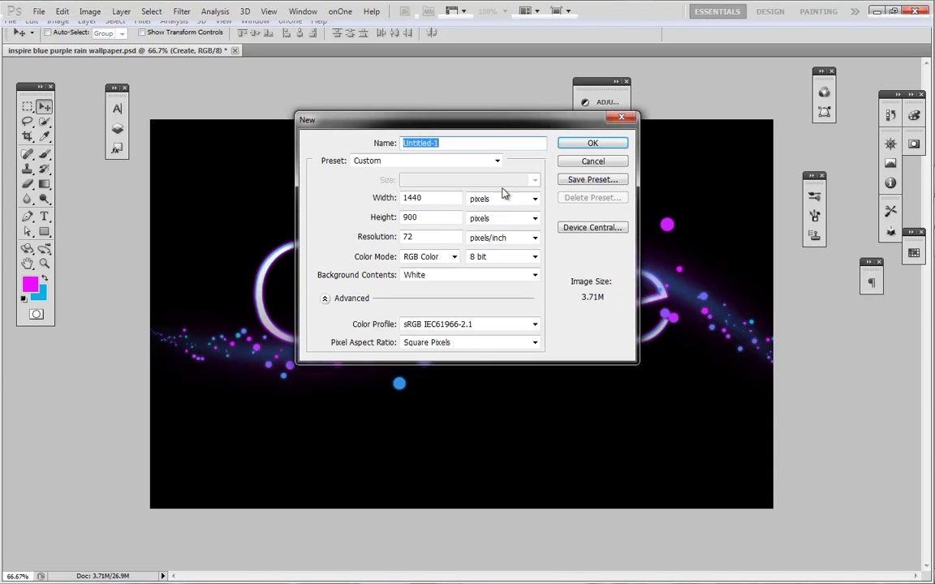
pyautogui.click(571, 160)
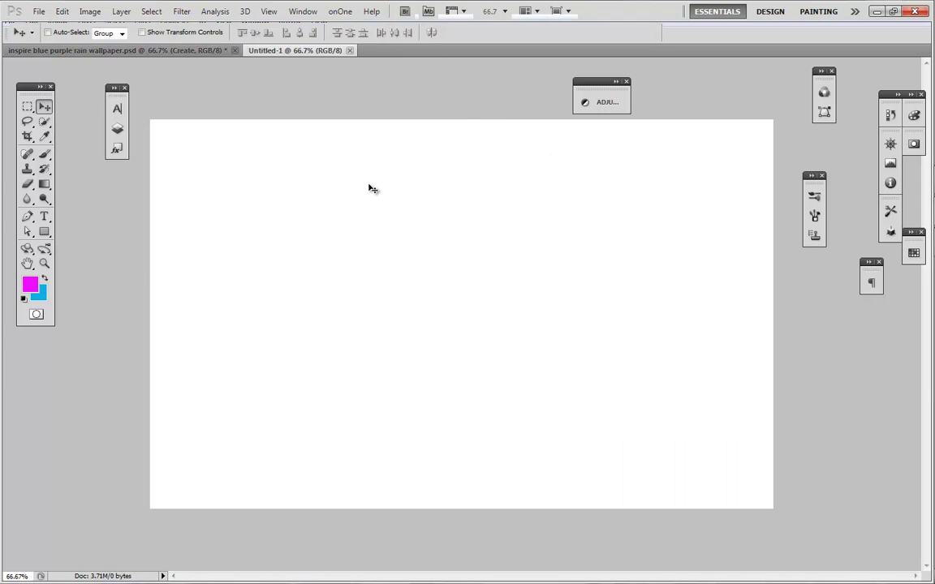
pyautogui.hotkey('ctrl', 'i')
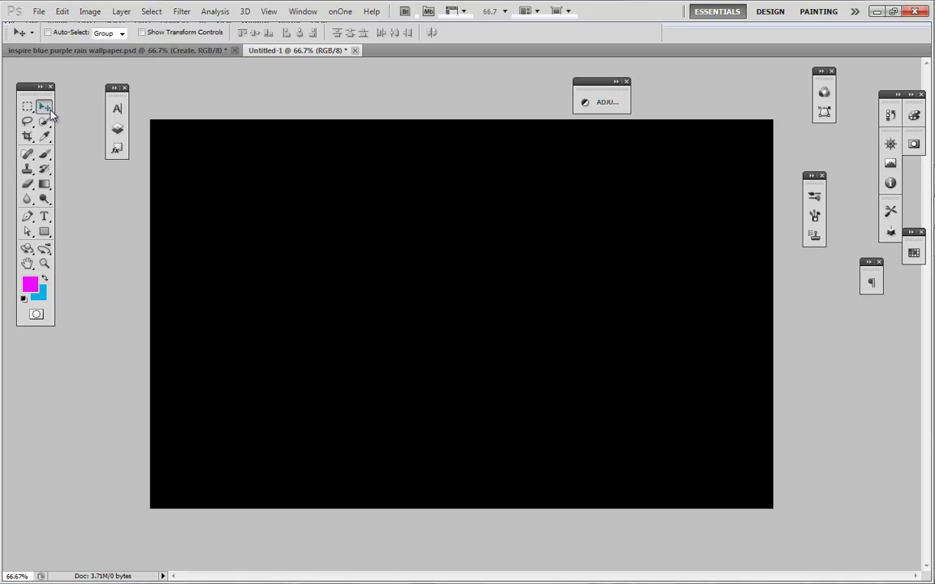
# - Set up the Brush tool with the hard round 30 px tip and a spacing of 163%
pyautogui.click(45, 156)
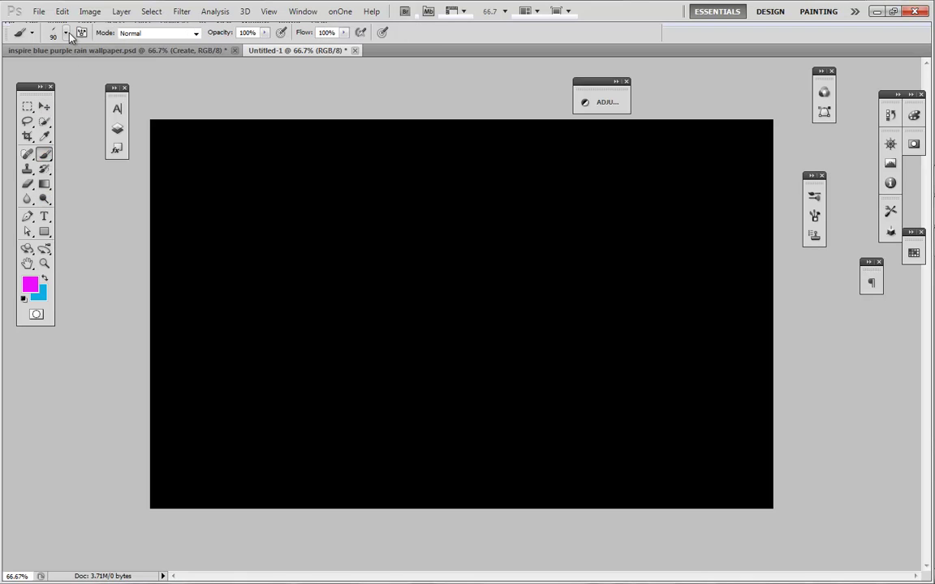
pyautogui.click(81, 33)
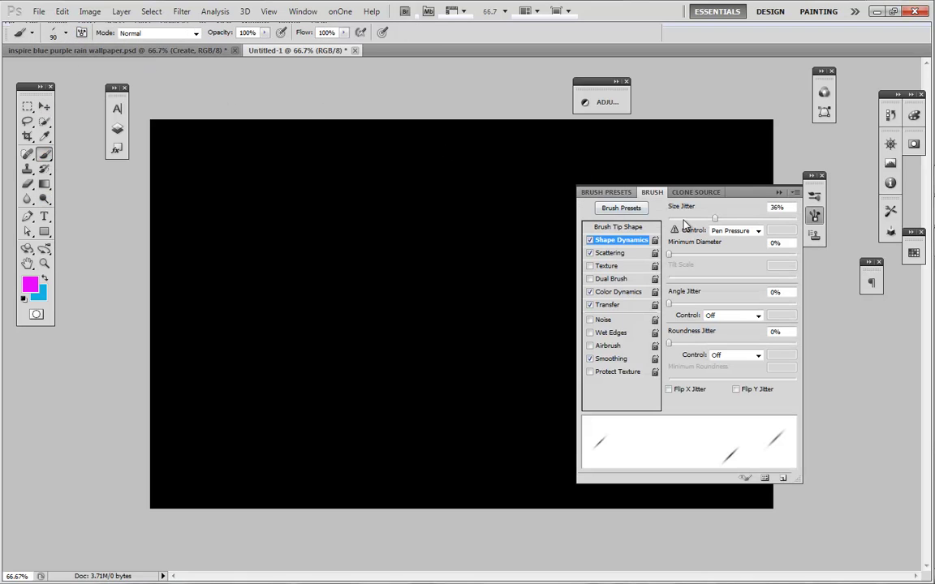
pyautogui.click(640, 228)
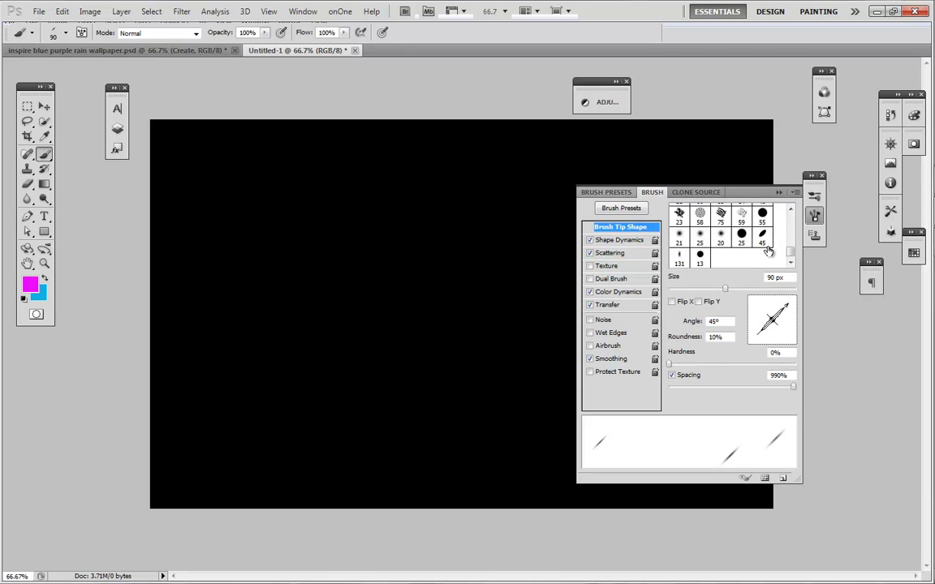
pyautogui.moveTo(791, 253); pyautogui.dragTo(793, 212)
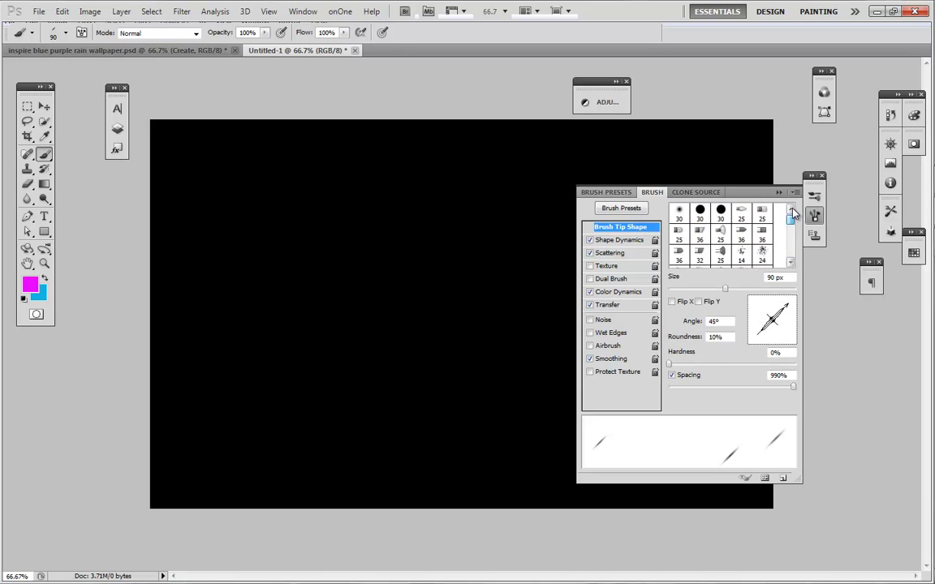
pyautogui.click(699, 212)
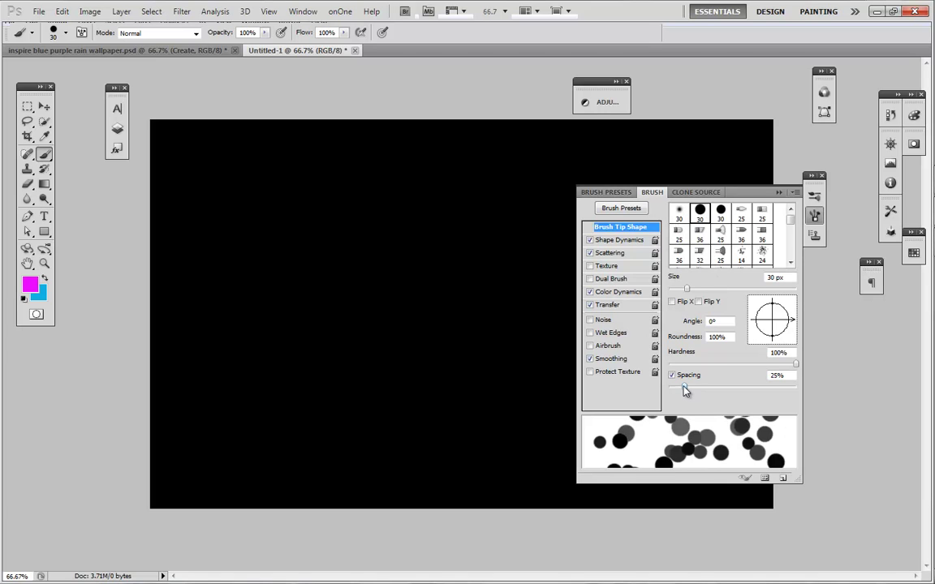
pyautogui.moveTo(686, 387); pyautogui.dragTo(752, 392)
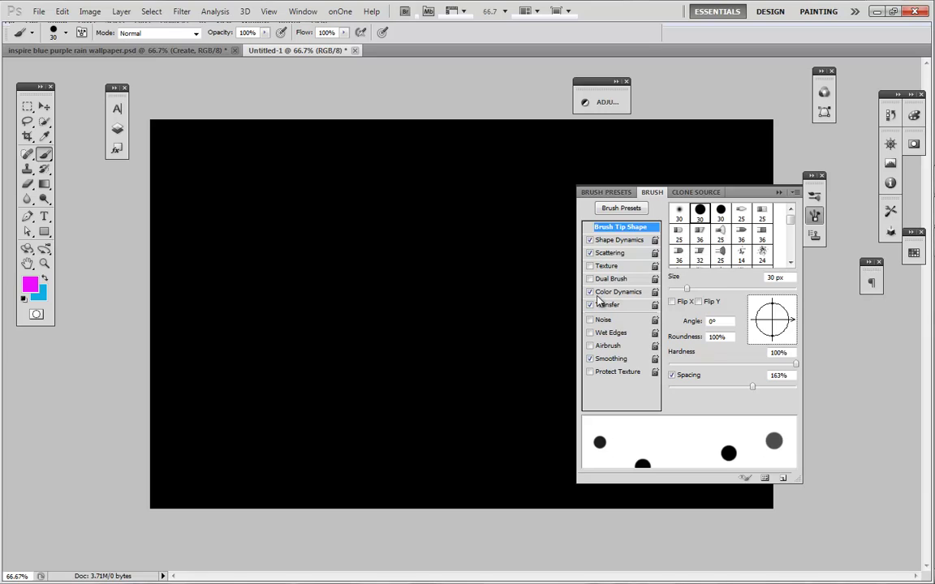
# - Set the brush's size jitter to 100% and review its Scattering and Color Dynamics settings
pyautogui.click(616, 241)
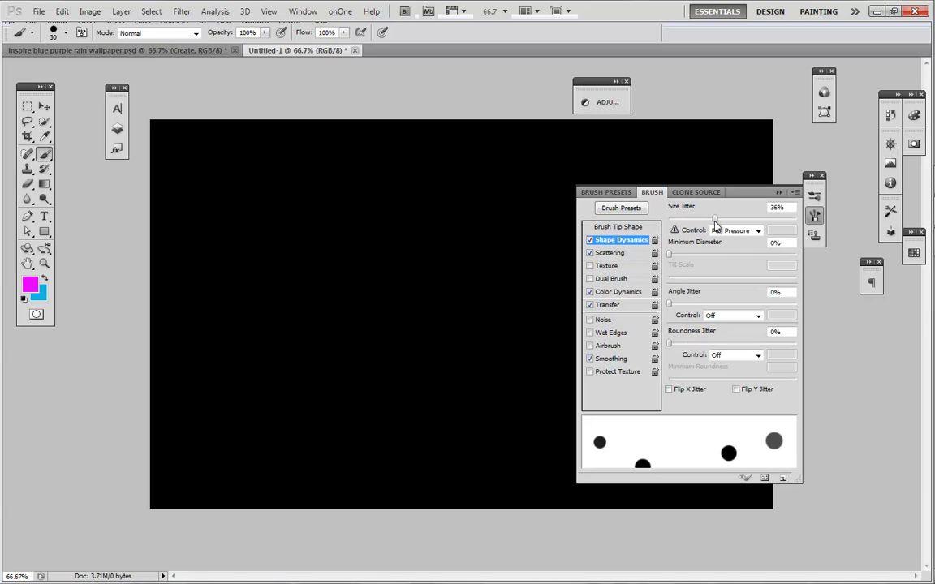
pyautogui.moveTo(715, 223); pyautogui.dragTo(809, 234)
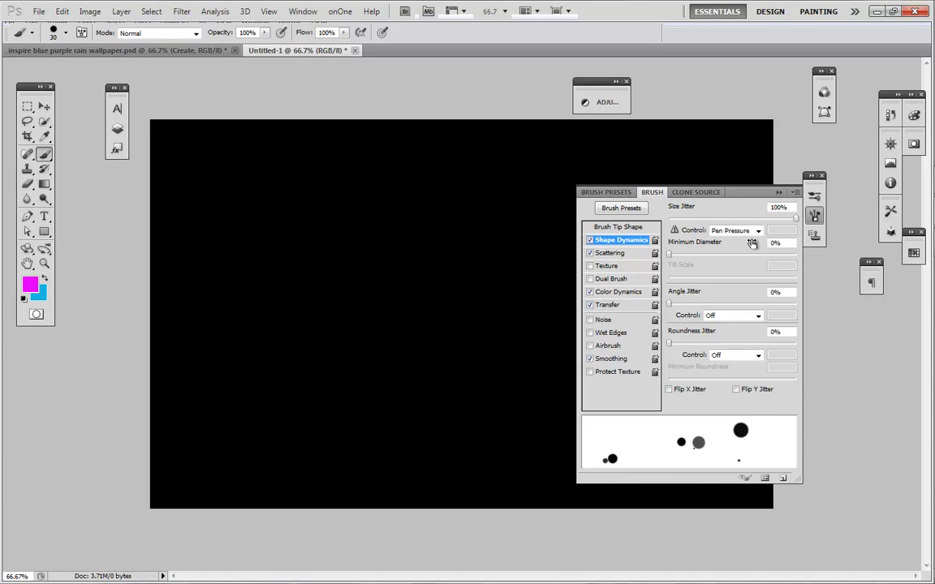
pyautogui.click(630, 254)
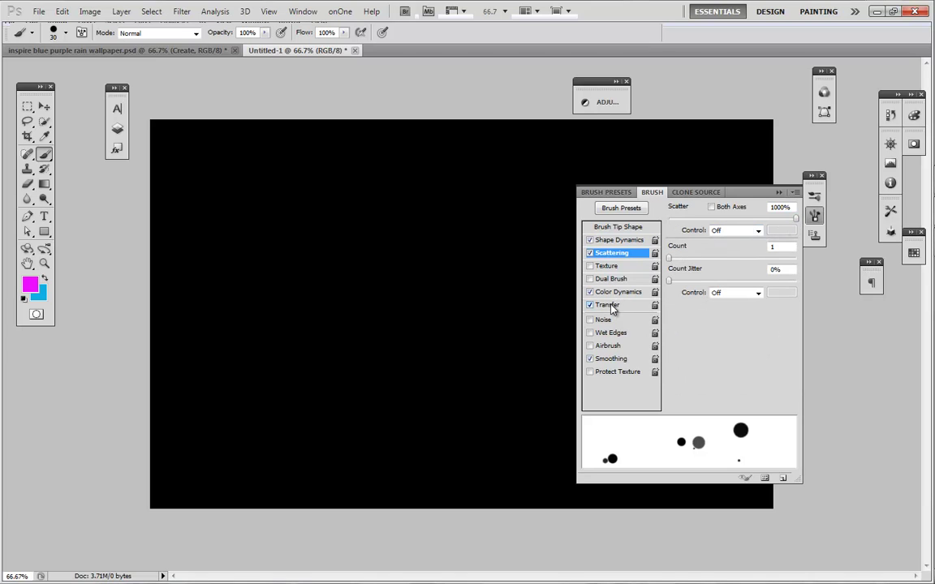
pyautogui.click(619, 294)
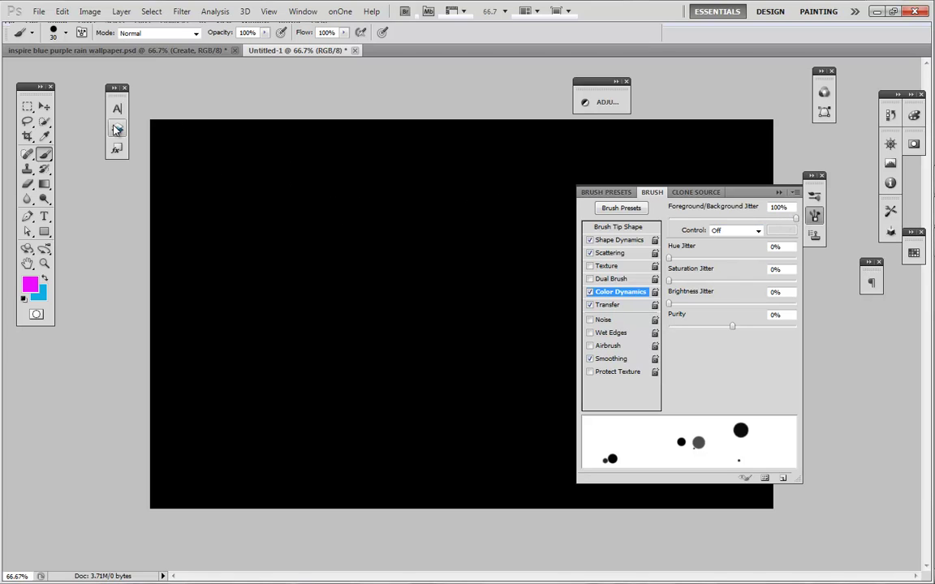
# - Paint test strokes of scattered magenta and blue dots on a new layer, and undo the strokes after the first diagonal one
pyautogui.hotkey('ctrl', 'shift', 'n')
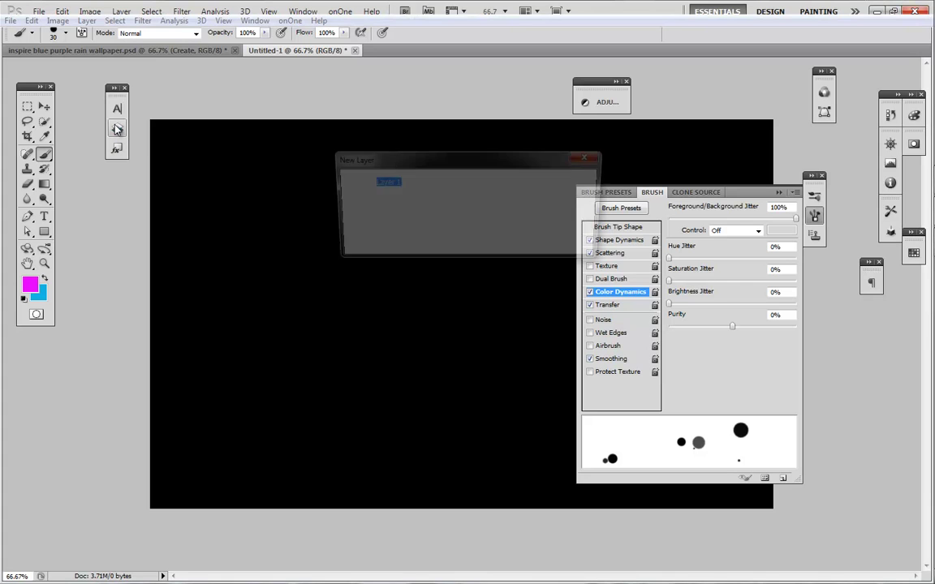
pyautogui.press('Return')
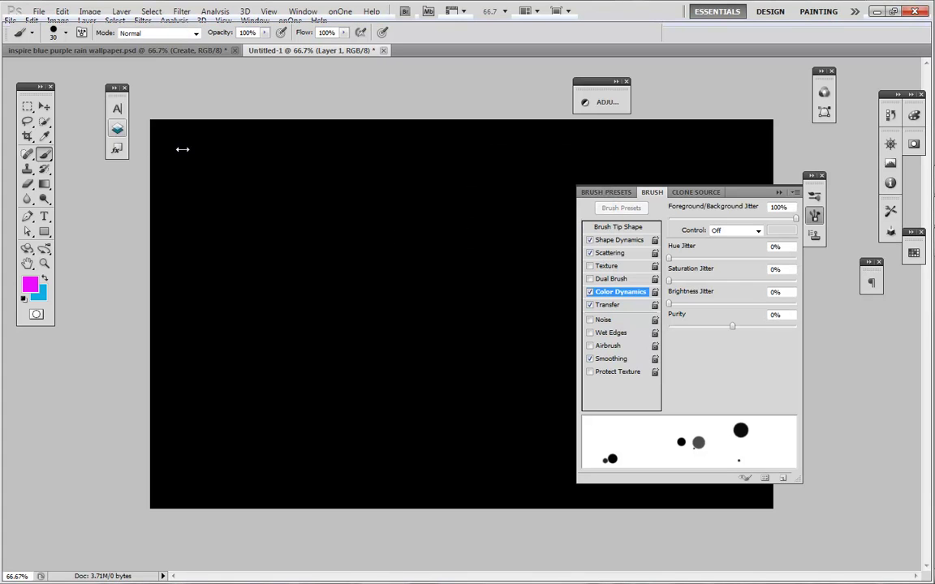
pyautogui.moveTo(225, 171)
pyautogui.mouseDown()
pyautogui.moveTo(313, 259)
pyautogui.moveTo(359, 257)
pyautogui.moveTo(382, 268)
pyautogui.moveTo(397, 320)
pyautogui.moveTo(448, 339)
pyautogui.moveTo(494, 384)
pyautogui.moveTo(505, 445)
pyautogui.moveTo(520, 457)
pyautogui.moveTo(553, 442)
pyautogui.mouseUp()
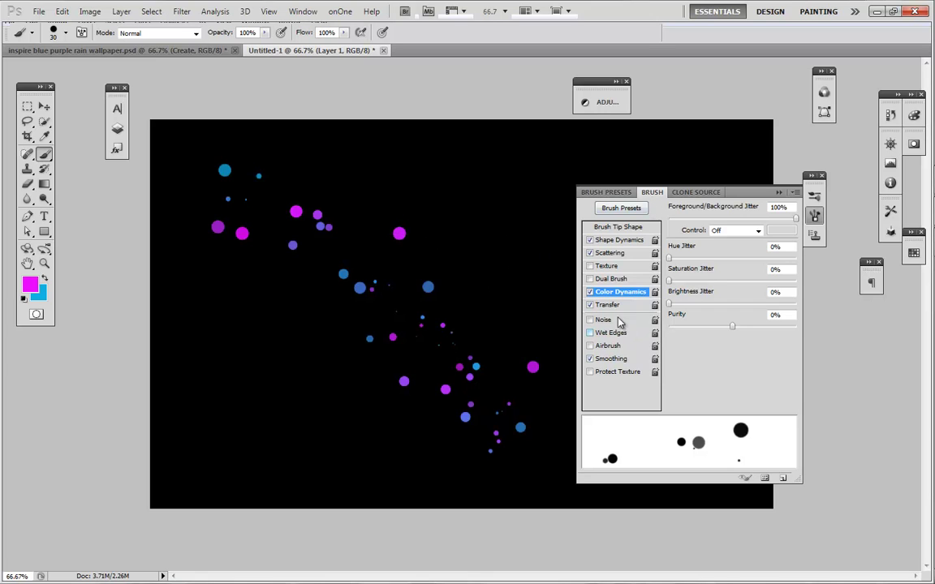
pyautogui.moveTo(363, 152)
pyautogui.mouseDown()
pyautogui.moveTo(383, 267)
pyautogui.moveTo(344, 335)
pyautogui.moveTo(241, 392)
pyautogui.moveTo(365, 438)
pyautogui.moveTo(341, 289)
pyautogui.moveTo(466, 193)
pyautogui.moveTo(504, 279)
pyautogui.moveTo(394, 352)
pyautogui.moveTo(380, 387)
pyautogui.moveTo(615, 472)
pyautogui.moveTo(281, 172)
pyautogui.moveTo(514, 197)
pyautogui.mouseUp()
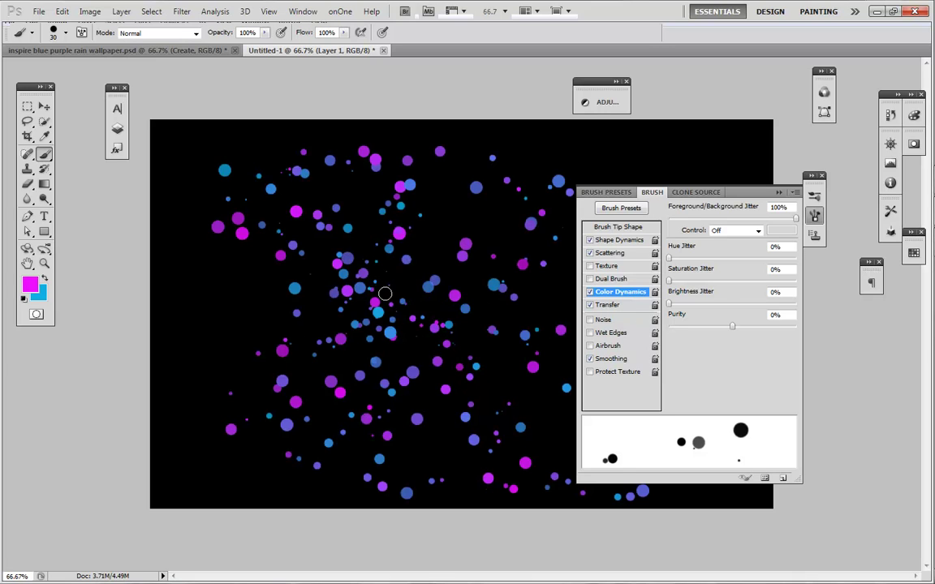
pyautogui.hotkey('ctrl', 'alt', 'z')
pyautogui.hotkey('ctrl', 'alt', 'z')
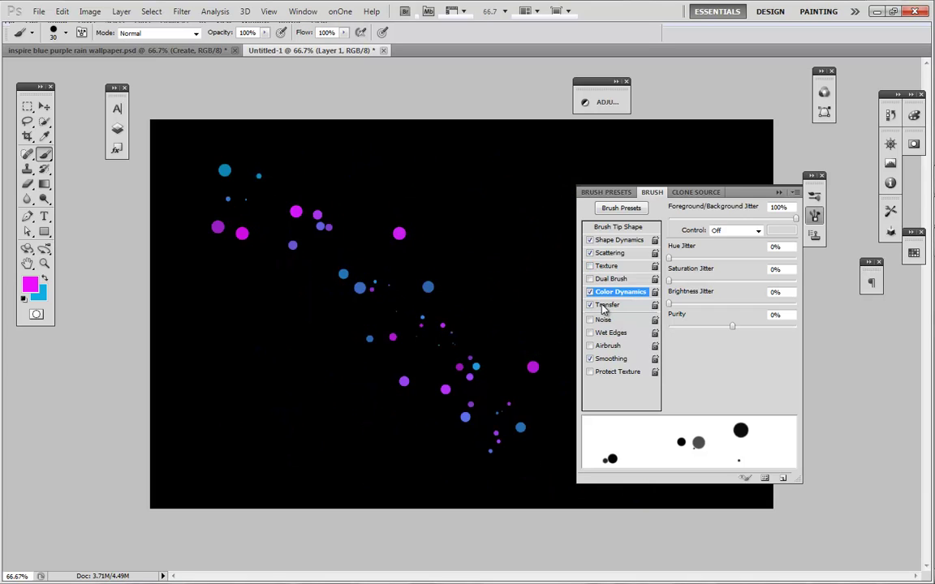
# - Set the brush's opacity jitter to 74% and paint test strokes above and below the diagonal trail of dots
pyautogui.click(608, 306)
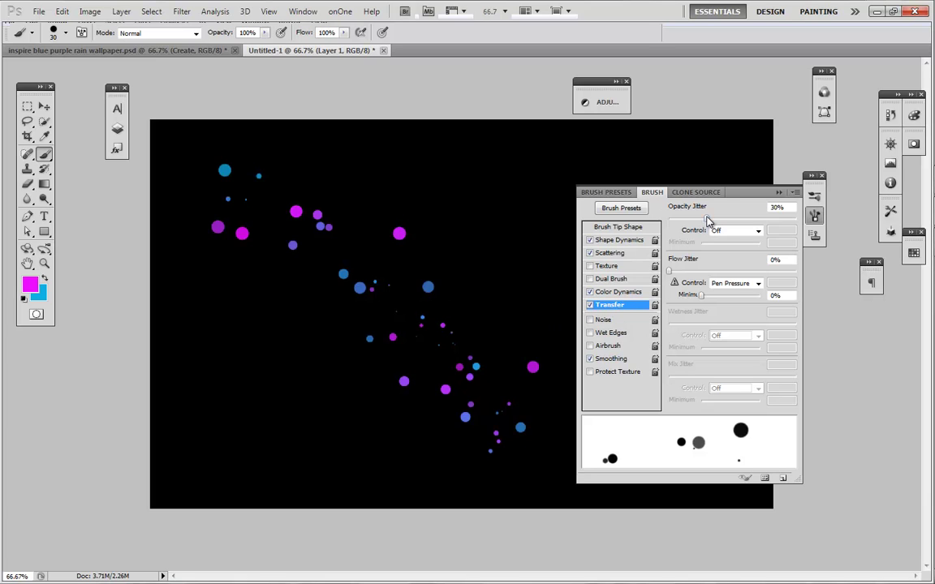
pyautogui.moveTo(707, 219); pyautogui.dragTo(762, 219)
pyautogui.moveTo(311, 138)
pyautogui.mouseDown()
pyautogui.moveTo(499, 220)
pyautogui.moveTo(569, 271)
pyautogui.mouseUp()
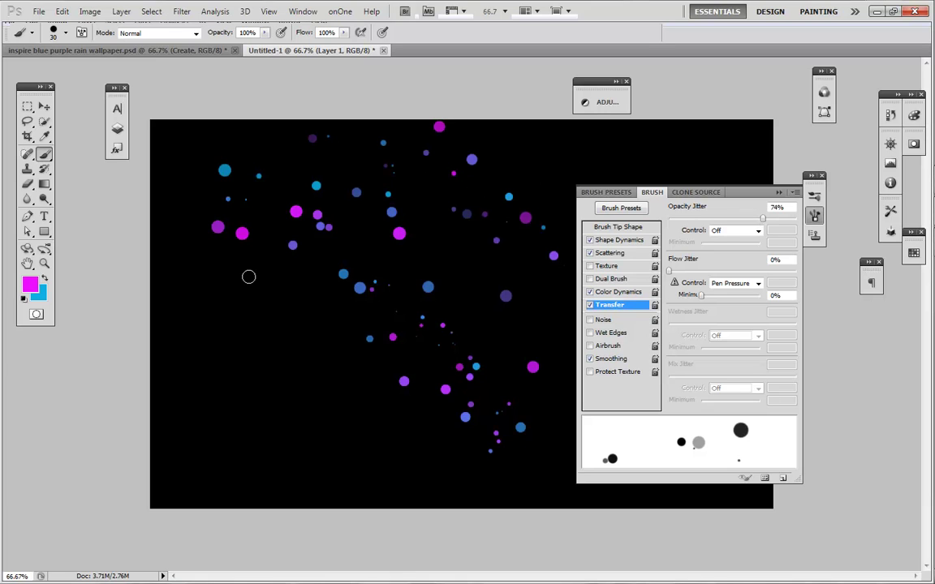
pyautogui.moveTo(209, 282)
pyautogui.mouseDown()
pyautogui.moveTo(331, 366)
pyautogui.moveTo(461, 434)
pyautogui.mouseUp()
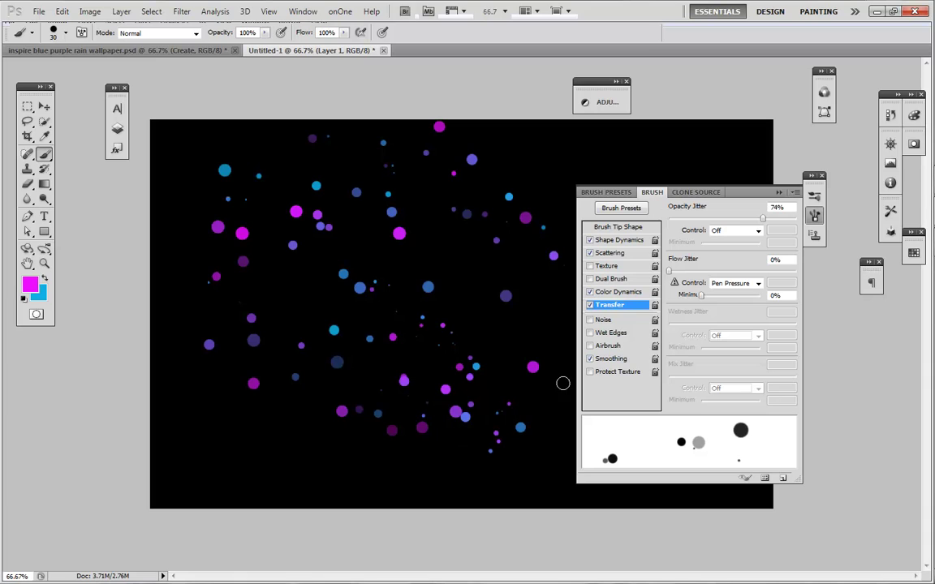
# - Undo all the painted dot strokes until the layer is empty
pyautogui.hotkey('ctrl', 'alt', 'z')
pyautogui.hotkey('ctrl', 'alt', 'z')
pyautogui.hotkey('ctrl', 'alt', 'z')
pyautogui.hotkey('ctrl', 'alt', 'z')
pyautogui.hotkey('ctrl', 'alt', 'z')
pyautogui.hotkey('ctrl', 'alt', 'z')
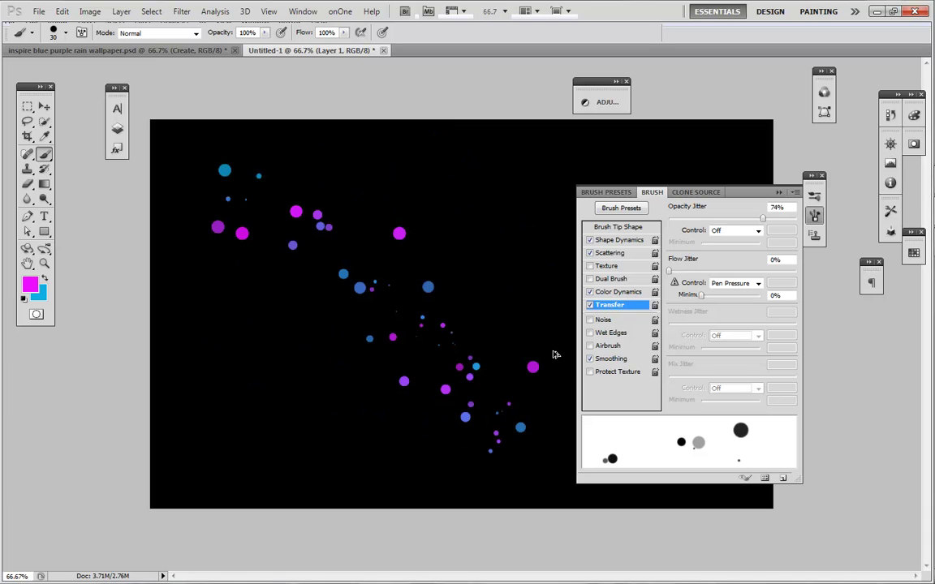
pyautogui.hotkey('ctrl', 'alt', 'z')
pyautogui.hotkey('ctrl', 'alt', 'z')
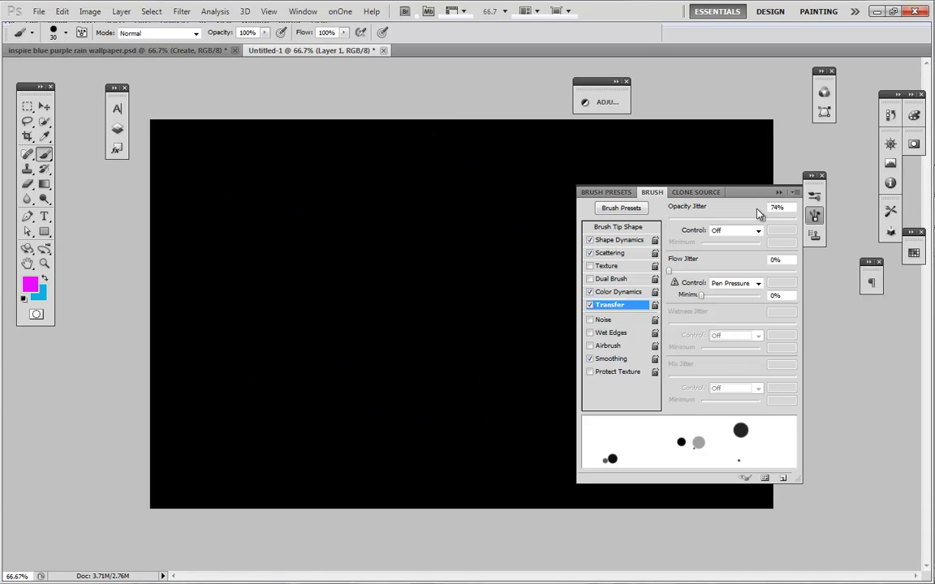
# - Compare opacity jitter at 0% and 100% by painting one trail of dots in the upper left and another in the lower left
pyautogui.moveTo(760, 219); pyautogui.dragTo(668, 218)
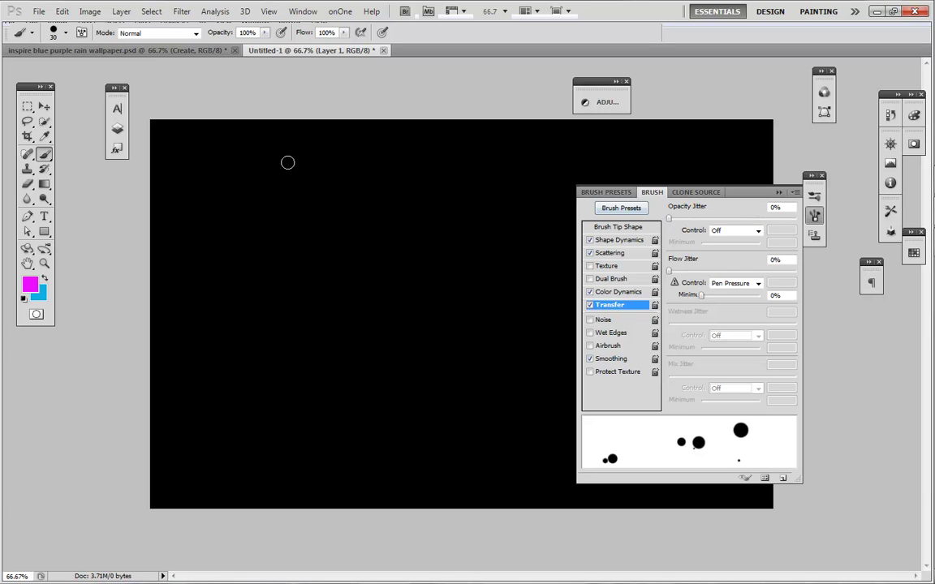
pyautogui.moveTo(150, 118)
pyautogui.mouseDown()
pyautogui.moveTo(193, 178)
pyautogui.moveTo(290, 267)
pyautogui.moveTo(299, 254)
pyautogui.moveTo(219, 162)
pyautogui.moveTo(162, 119)
pyautogui.moveTo(293, 271)
pyautogui.mouseUp()
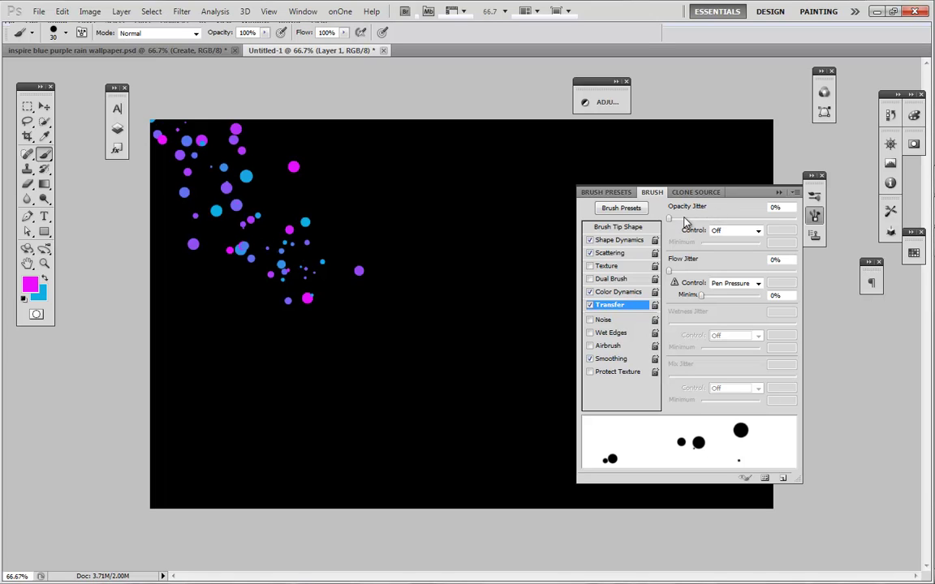
pyautogui.moveTo(670, 219); pyautogui.dragTo(797, 220)
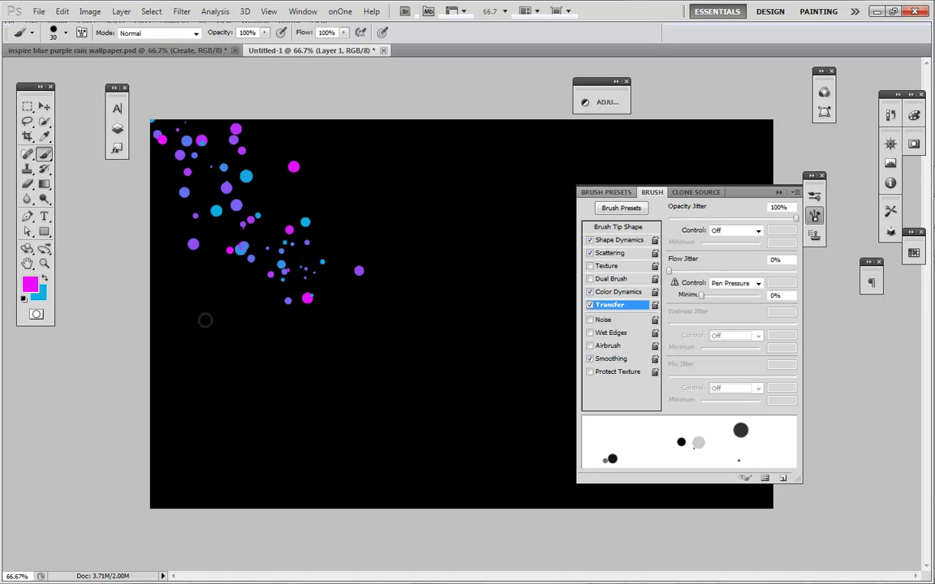
pyautogui.moveTo(149, 365)
pyautogui.mouseDown()
pyautogui.moveTo(251, 401)
pyautogui.moveTo(324, 441)
pyautogui.moveTo(161, 372)
pyautogui.moveTo(236, 410)
pyautogui.moveTo(480, 493)
pyautogui.mouseUp()
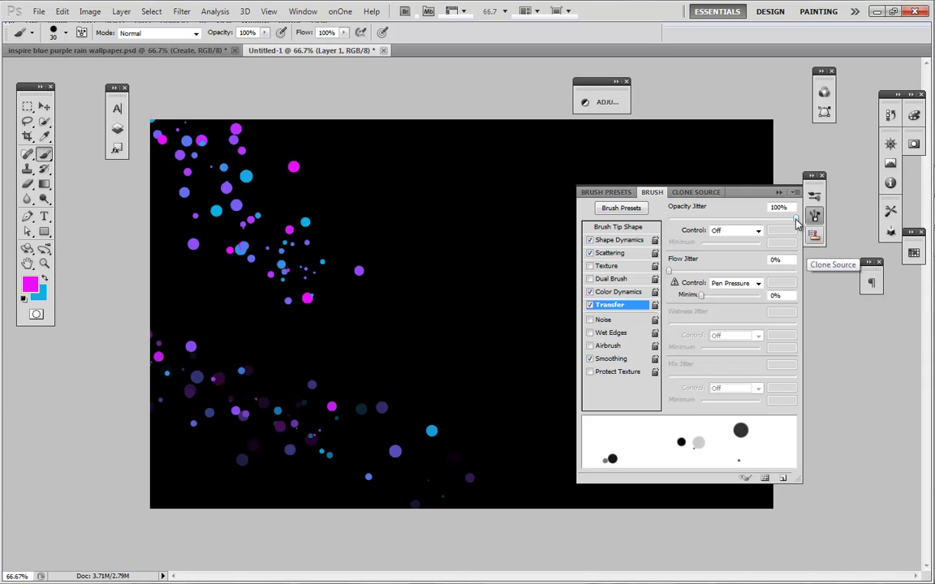
# - Set the brush's opacity jitter to 52% and paint a test trail of dots in the canvas's upper middle
pyautogui.moveTo(794, 217)
pyautogui.mouseDown()
pyautogui.moveTo(740, 217)
pyautogui.moveTo(738, 225)
pyautogui.mouseUp()
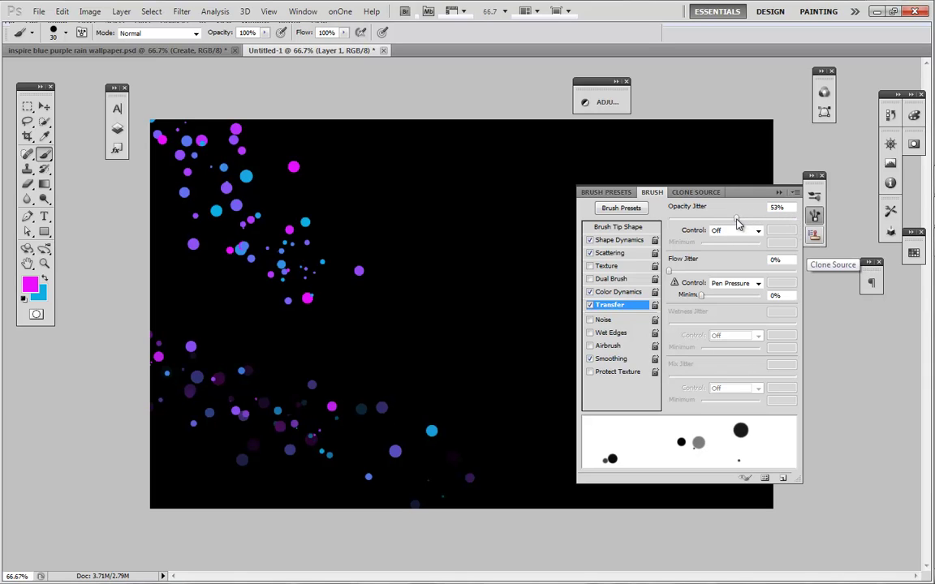
pyautogui.moveTo(377, 134)
pyautogui.mouseDown()
pyautogui.moveTo(515, 293)
pyautogui.moveTo(497, 242)
pyautogui.moveTo(400, 137)
pyautogui.mouseUp()
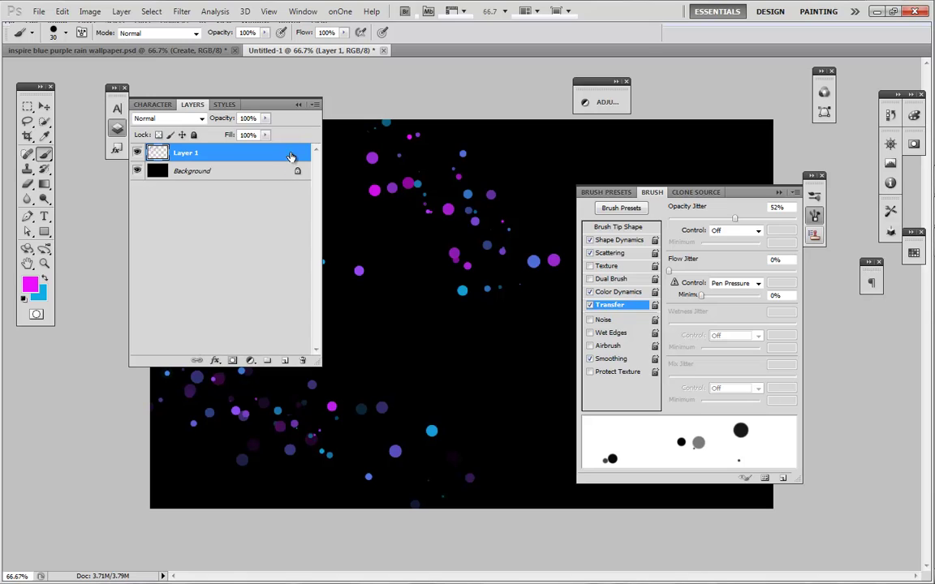
# - Delete the layer holding the test dots and add a new empty layer above the background
pyautogui.moveTo(276, 152); pyautogui.dragTo(270, 328)
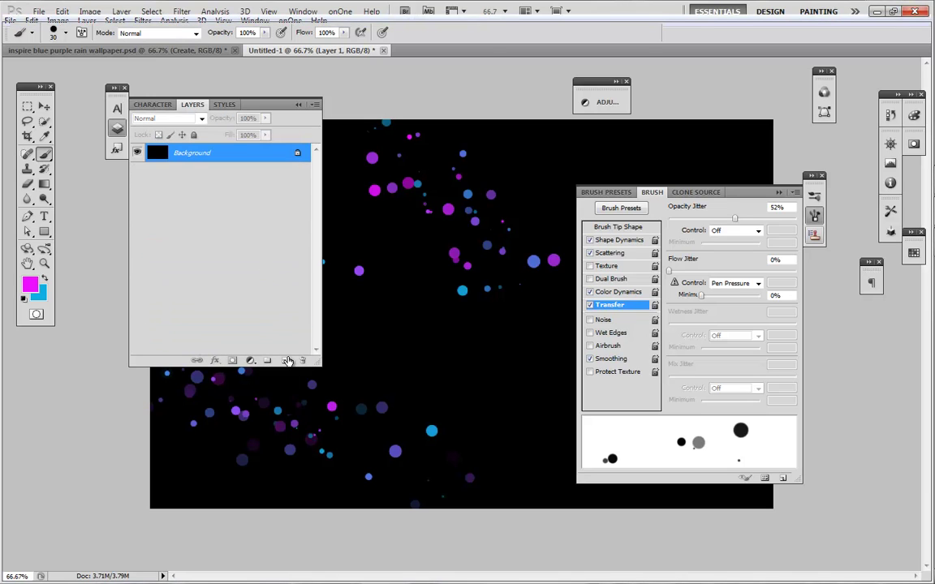
pyautogui.click(267, 360)
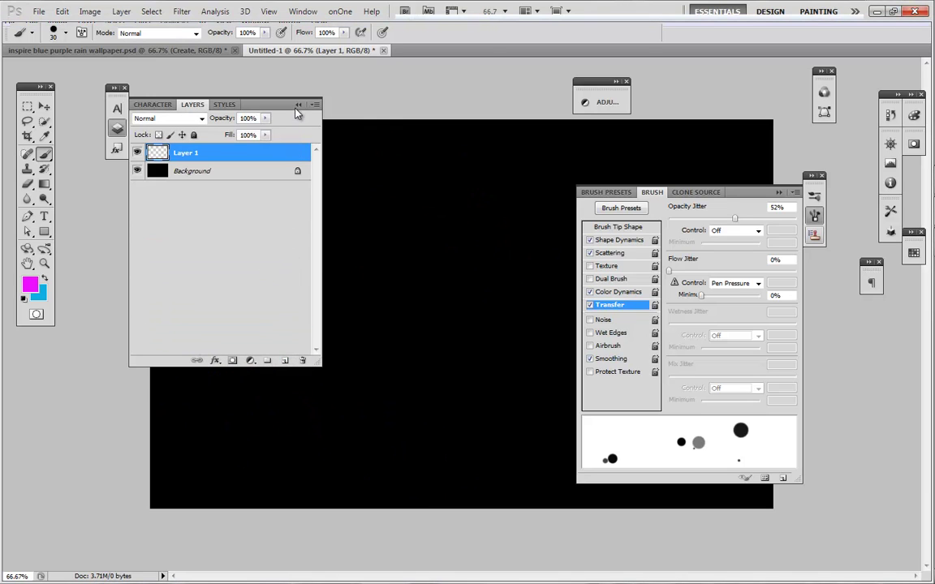
pyautogui.click(298, 104)
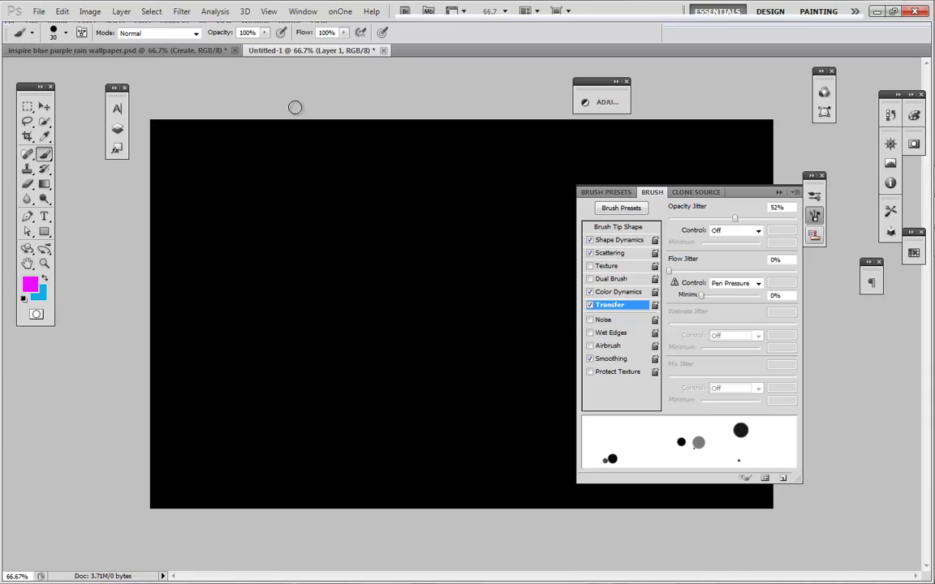
# - Draw an S-shaped pen path across the canvas, from beyond its left edge through the middle to beyond its right edge
pyautogui.click(27, 217)
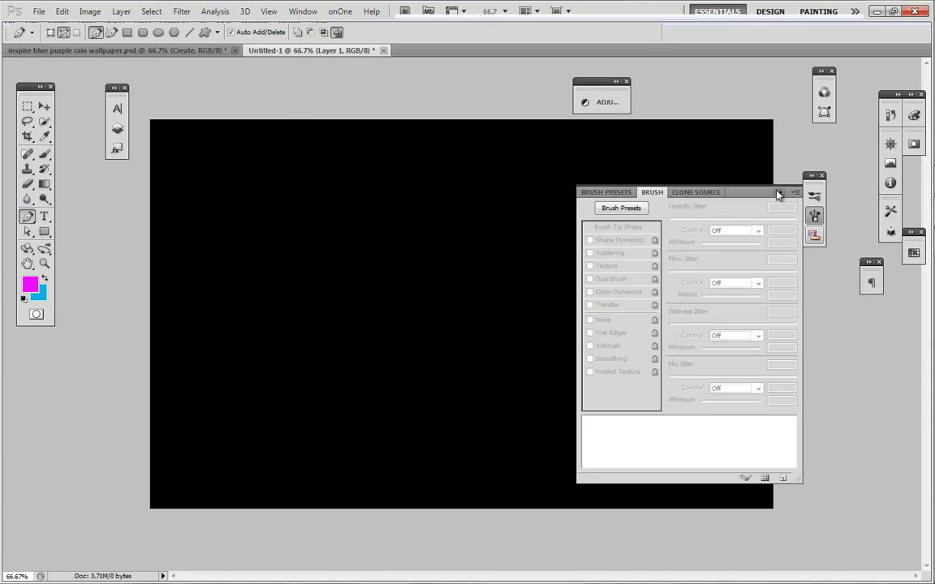
pyautogui.click(778, 193)
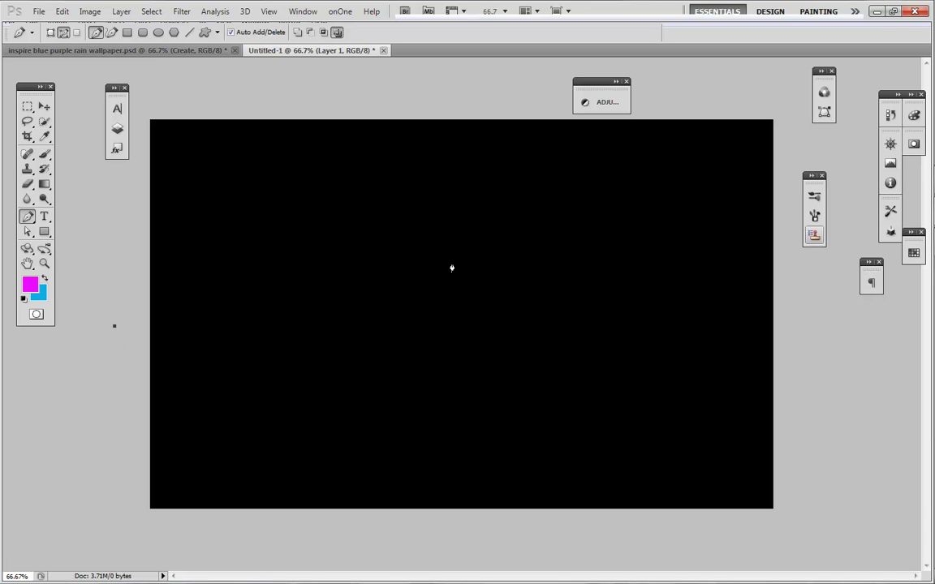
pyautogui.moveTo(463, 255); pyautogui.dragTo(616, 107)
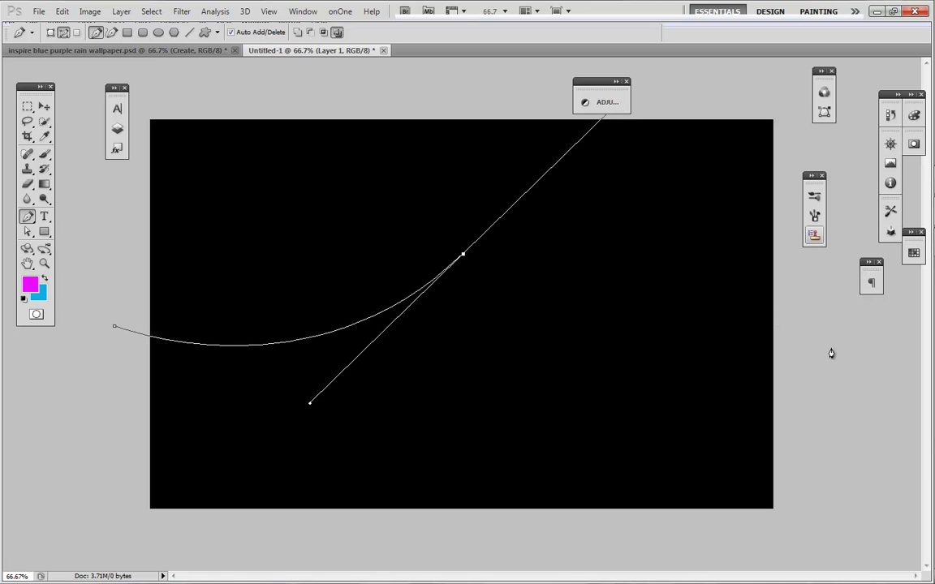
pyautogui.moveTo(839, 326); pyautogui.dragTo(867, 324)
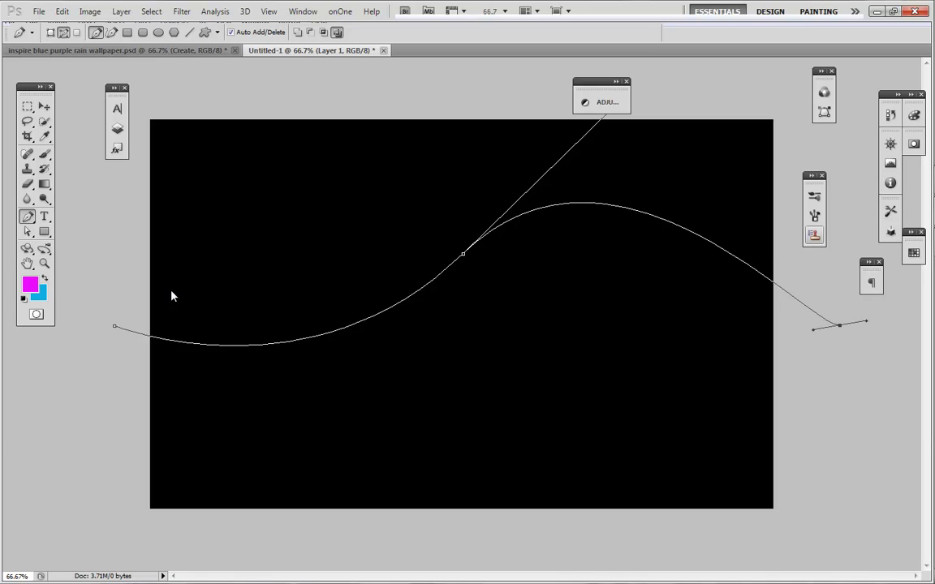
# - Try stroking the path with the 30 px scatter brush and simulated pressure, and undo the stroke
pyautogui.rightClick(196, 347)
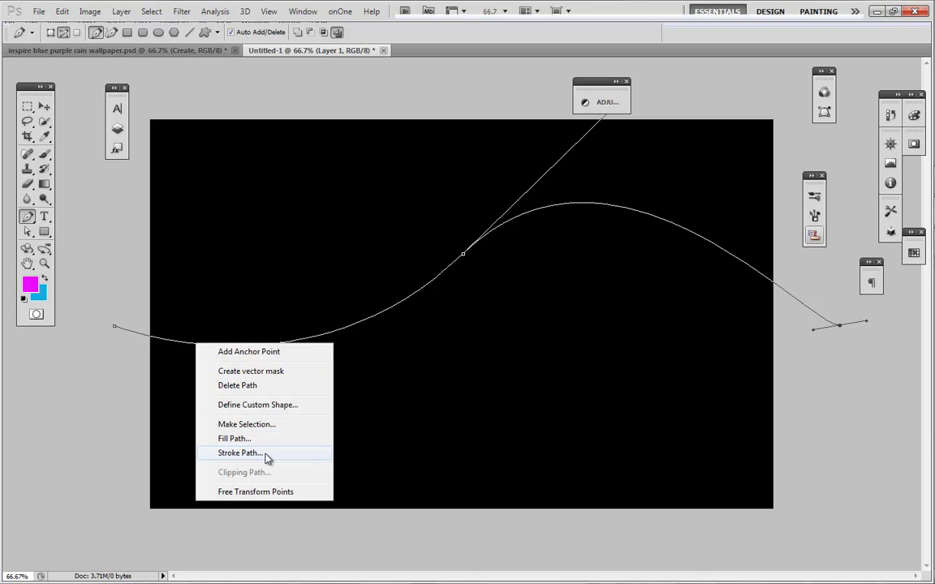
pyautogui.click(240, 453)
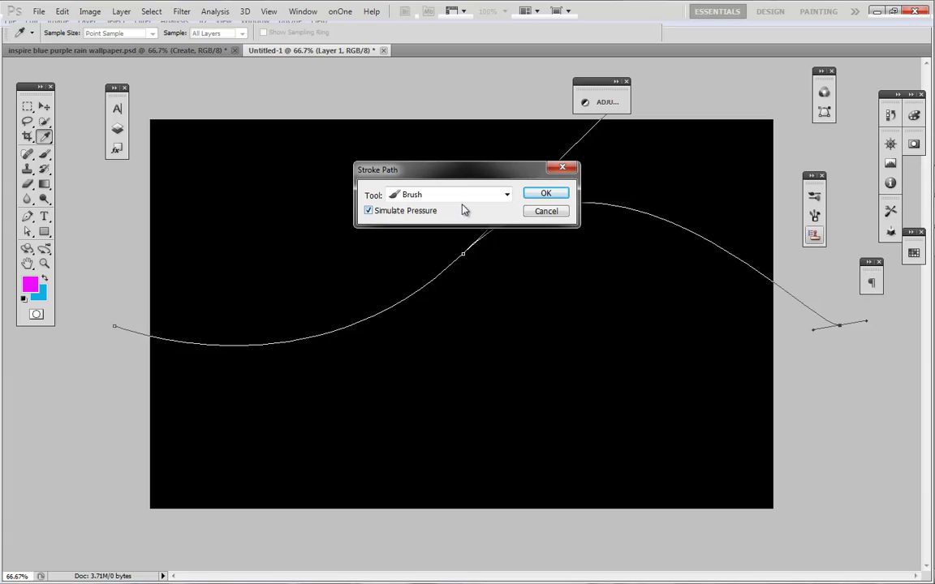
pyautogui.click(547, 194)
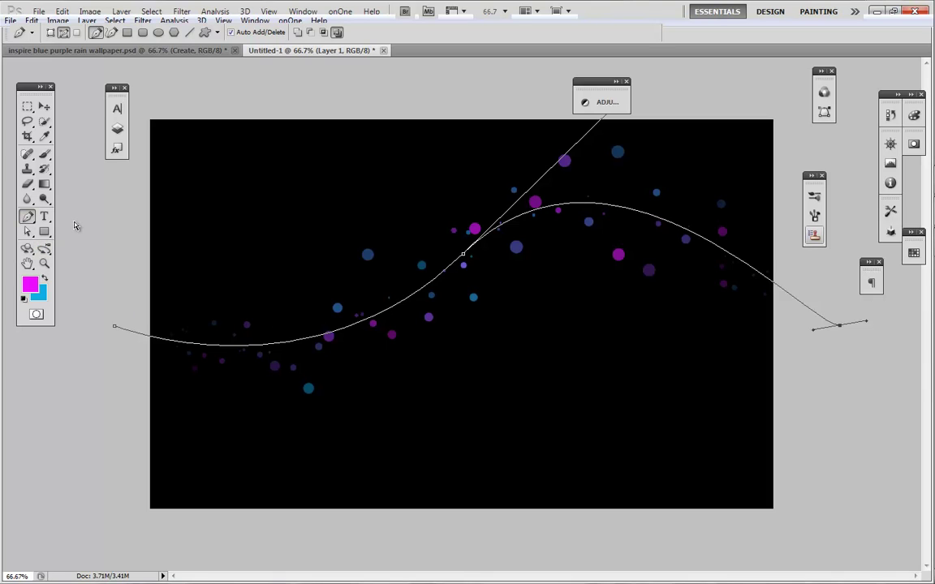
pyautogui.hotkey('ctrl', 'z')
# - Reduce the scatter brush to 15 px and stroke the curved path with it, simulating pressure
pyautogui.click(43, 160)
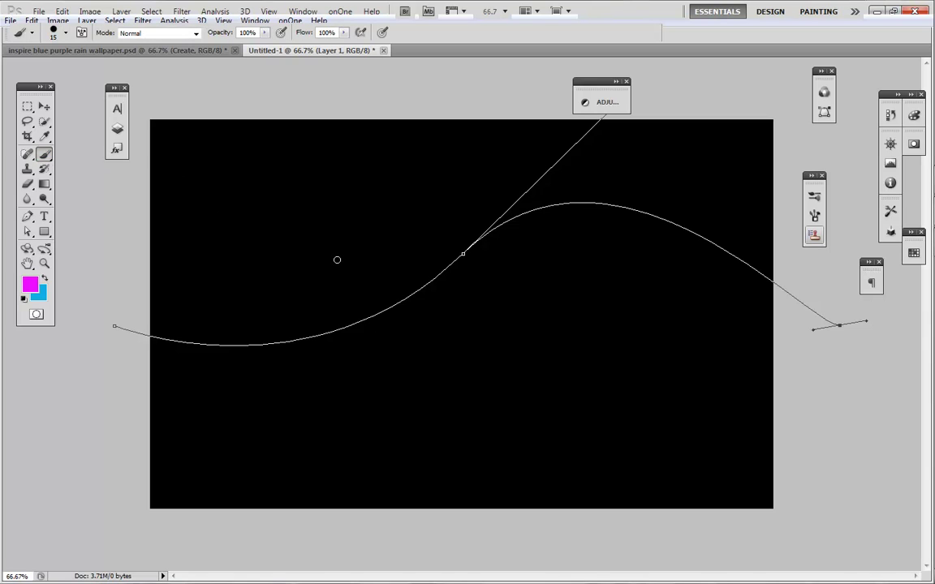
pyautogui.click(27, 216)
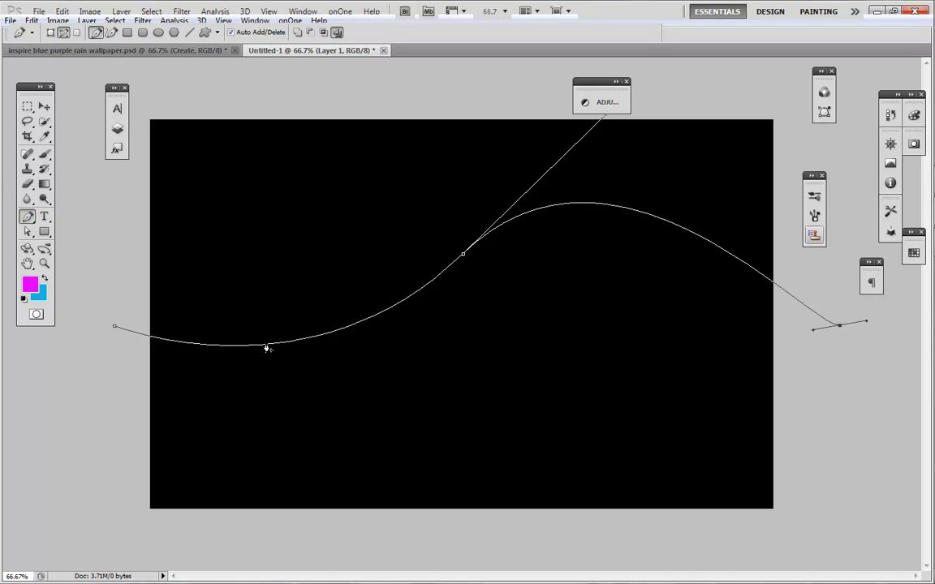
pyautogui.rightClick(267, 348)
pyautogui.click(272, 452)
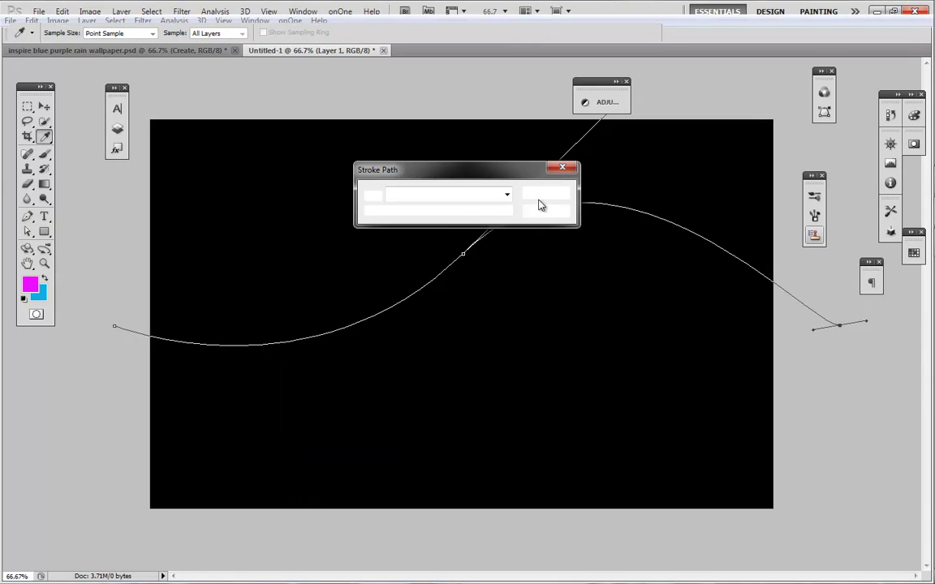
pyautogui.click(546, 193)
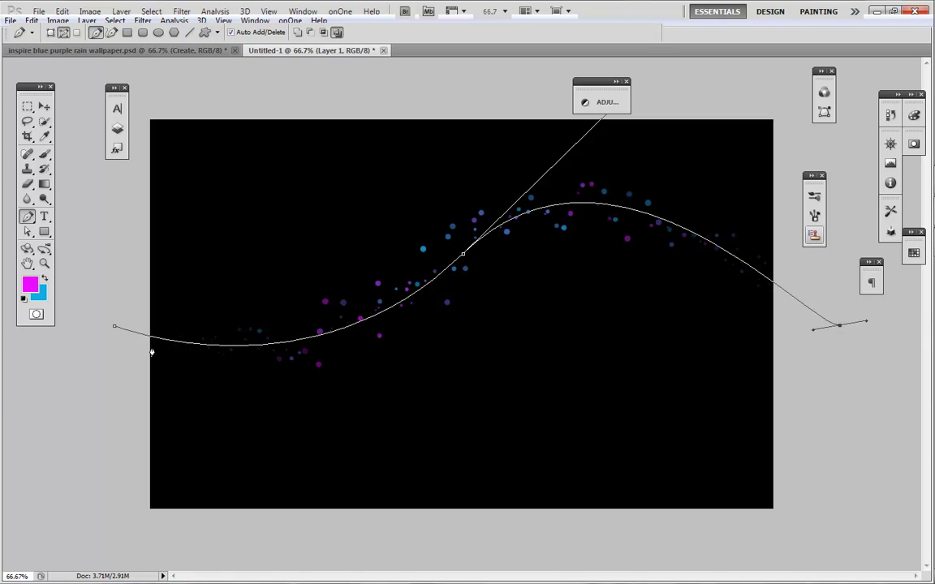
# - Add two new empty layers above the layer with the scattered dots
pyautogui.click(117, 130)
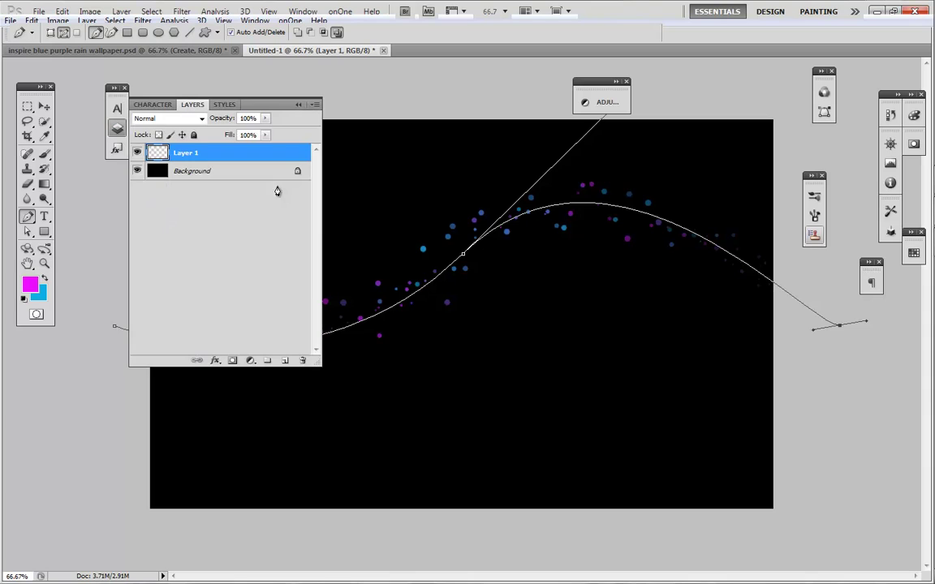
pyautogui.click(287, 362)
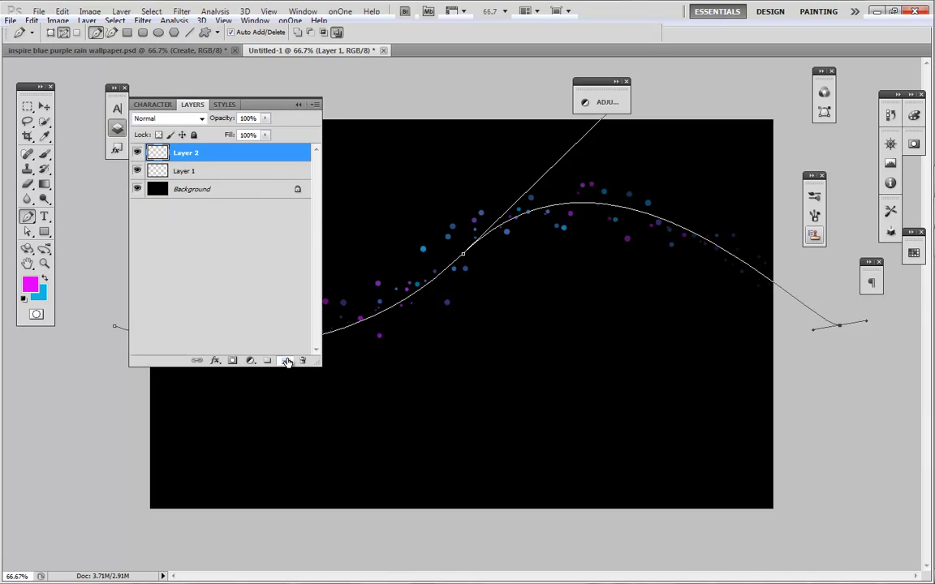
pyautogui.click(288, 362)
pyautogui.click(299, 104)
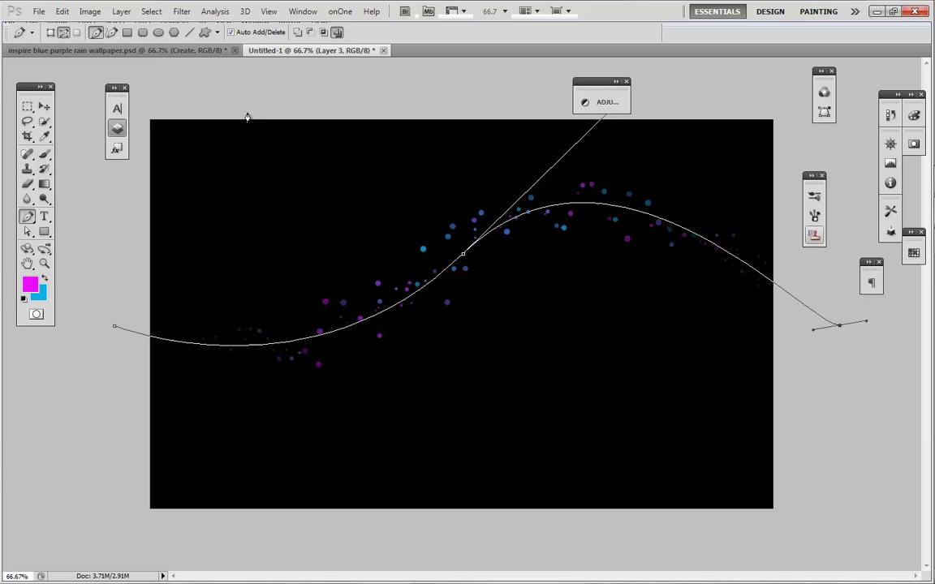
# - Choose a soft round brush with 0% hardness for painting and enlarge it a few increments above 15 px
pyautogui.click(44, 154)
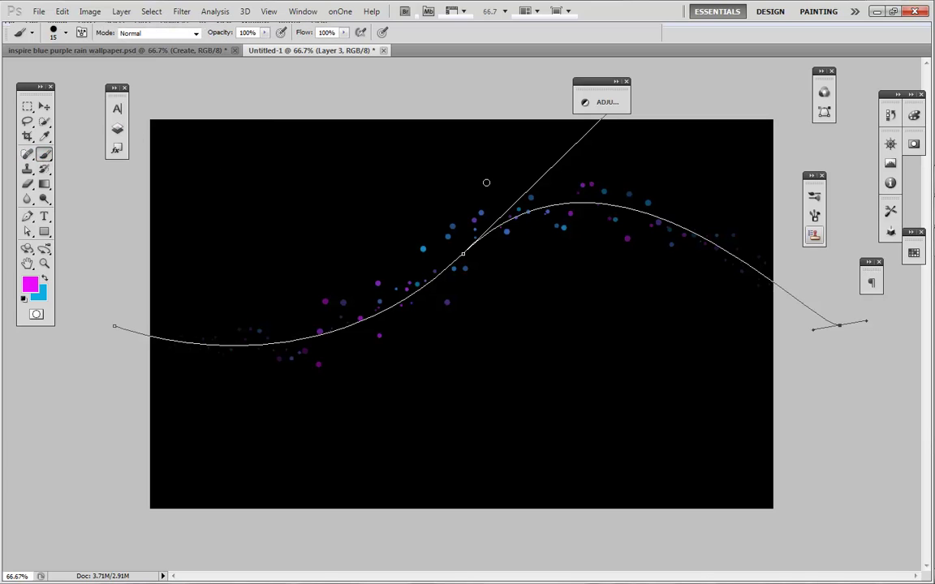
pyautogui.rightClick(198, 203)
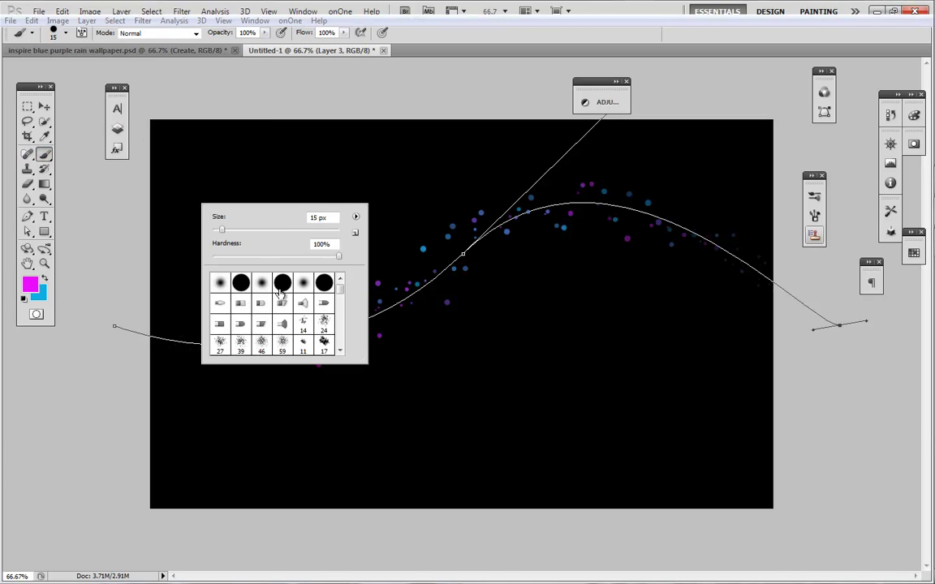
pyautogui.click(263, 286)
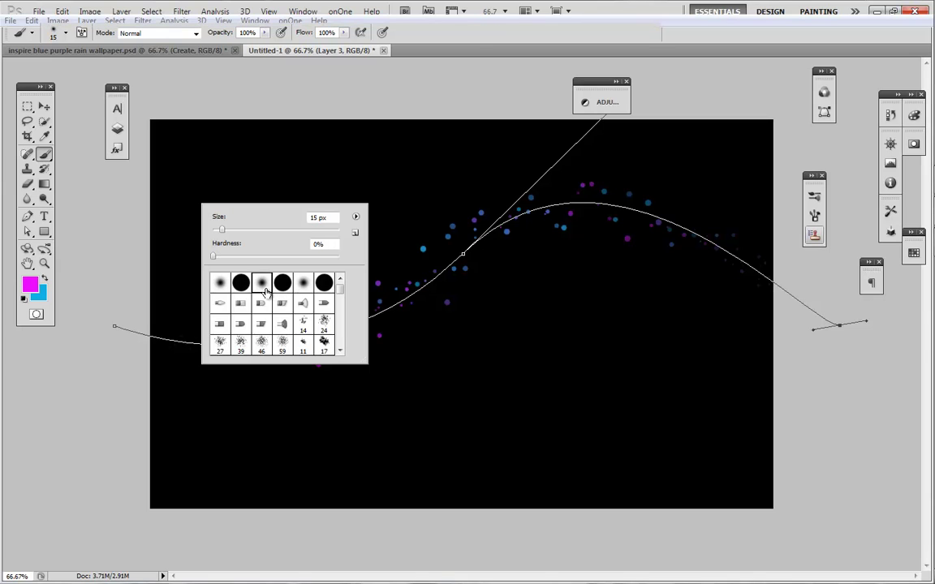
pyautogui.click(457, 83)
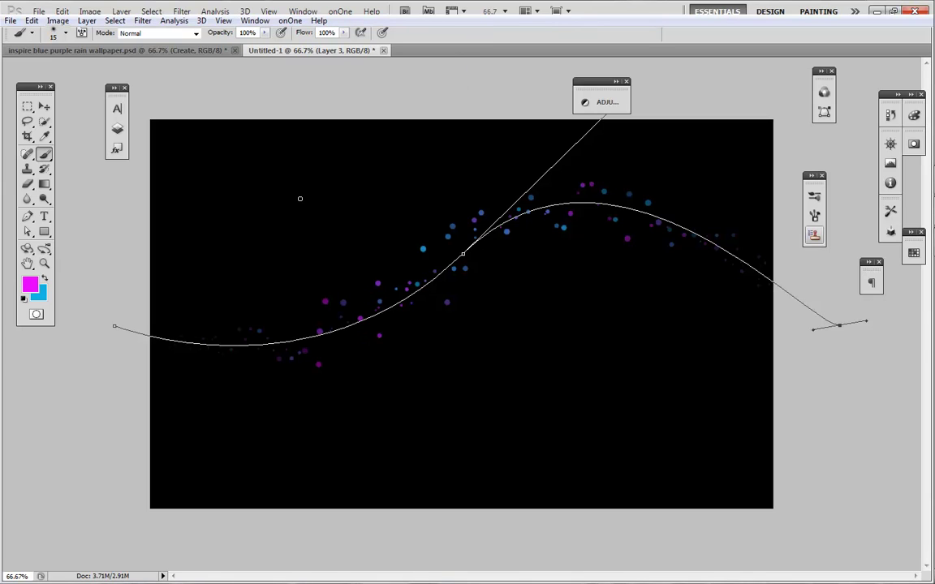
pyautogui.press(']')
pyautogui.press(']')
pyautogui.press(']')
pyautogui.press(']')
pyautogui.press(']')
pyautogui.press('[')
pyautogui.press('[')
# - Stroke the curved path on the topmost layer with the soft magenta brush
pyautogui.press('p')
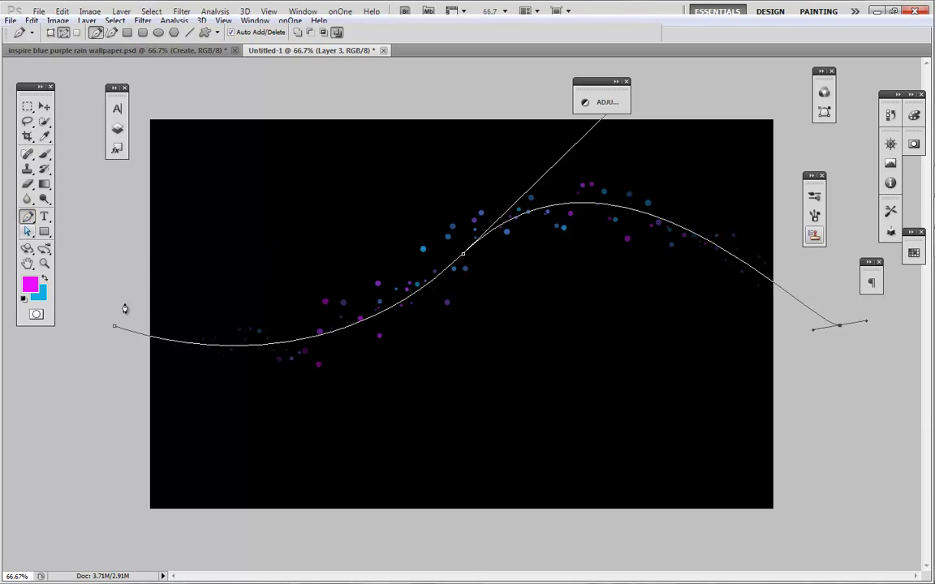
pyautogui.rightClick(195, 345)
pyautogui.click(227, 430)
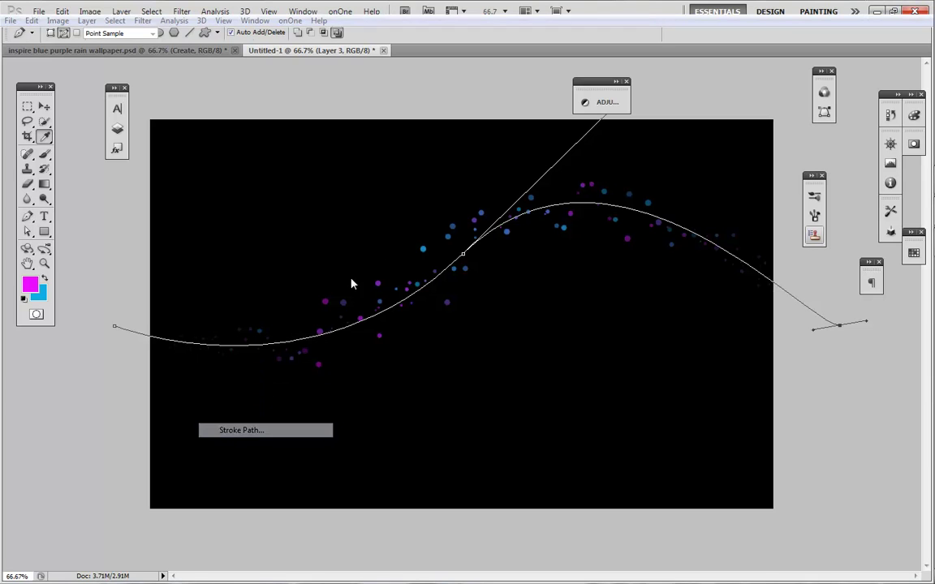
pyautogui.click(546, 193)
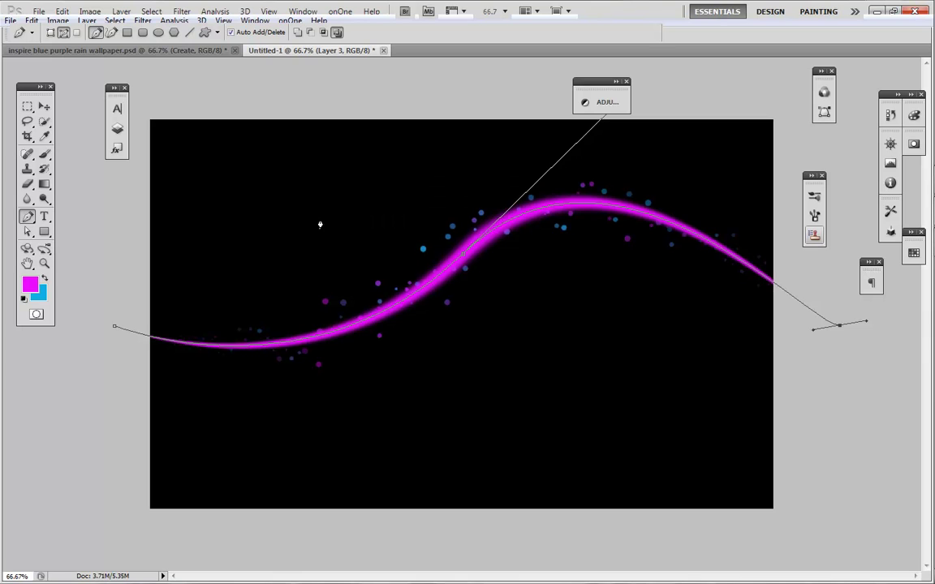
# - Swap the foreground colour to blue and stroke the curved path on Layer 2 with the soft brush
pyautogui.click(117, 128)
pyautogui.click(209, 172)
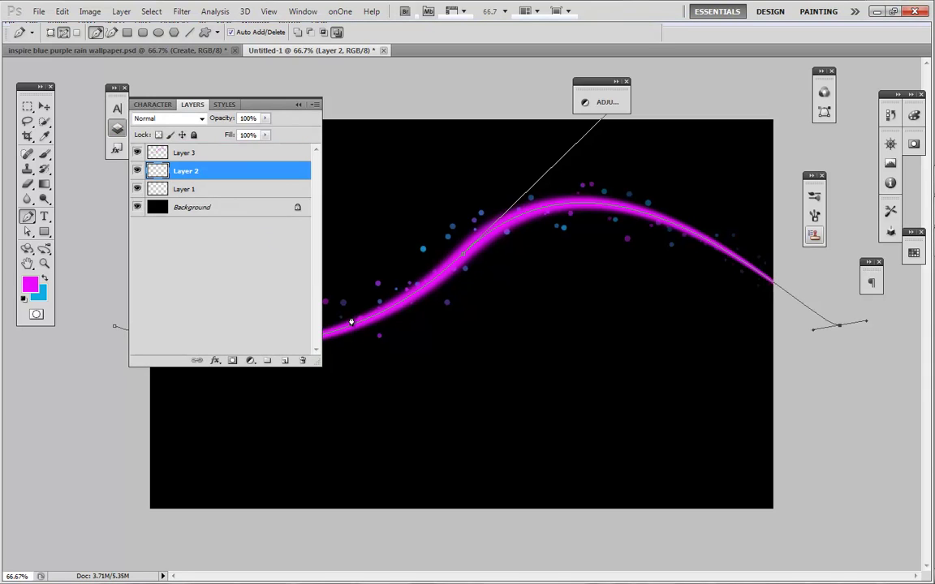
pyautogui.rightClick(356, 328)
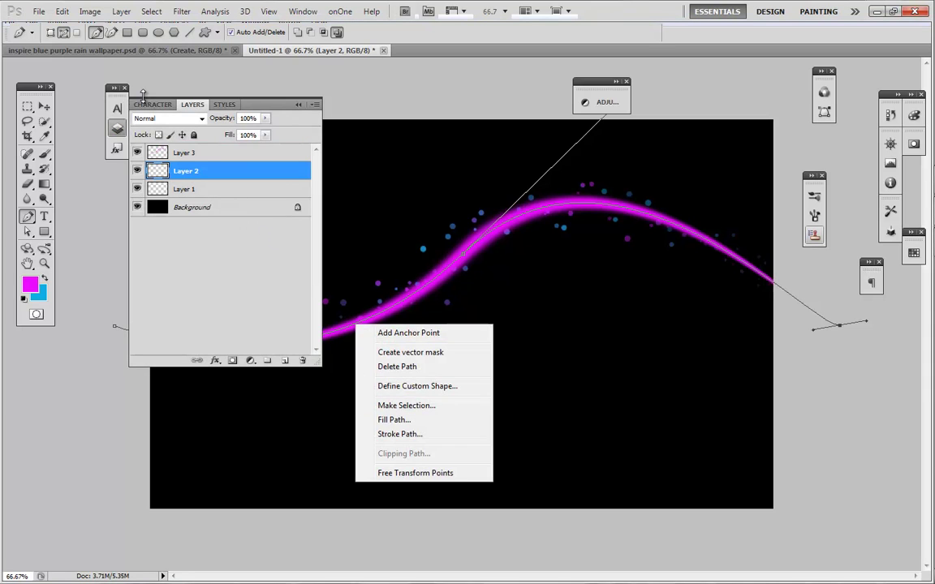
pyautogui.click(45, 280)
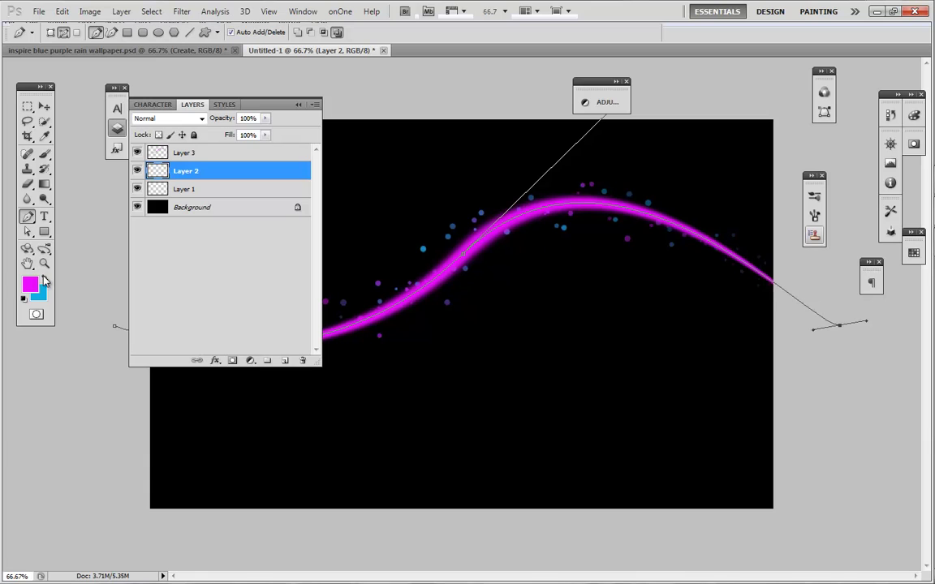
pyautogui.click(45, 280)
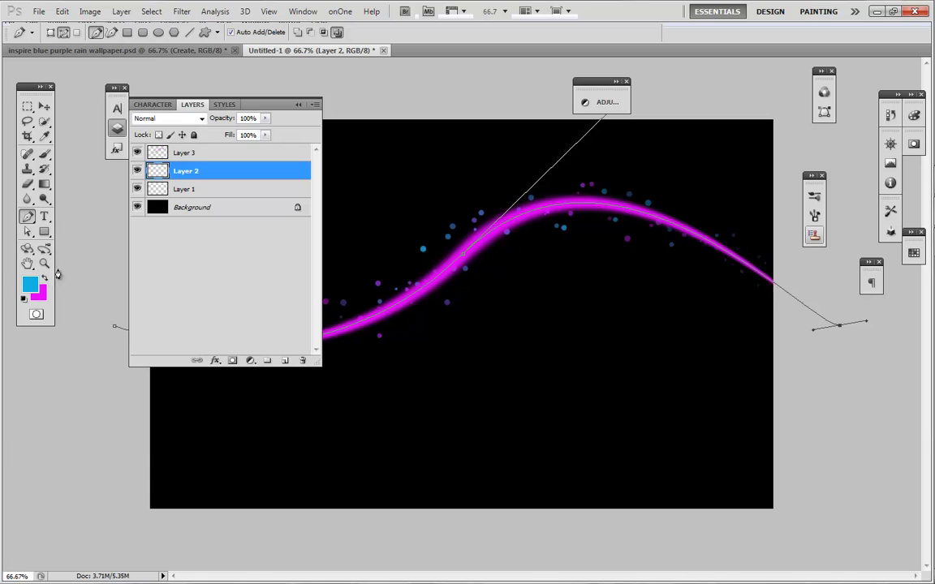
pyautogui.rightClick(388, 314)
pyautogui.click(427, 420)
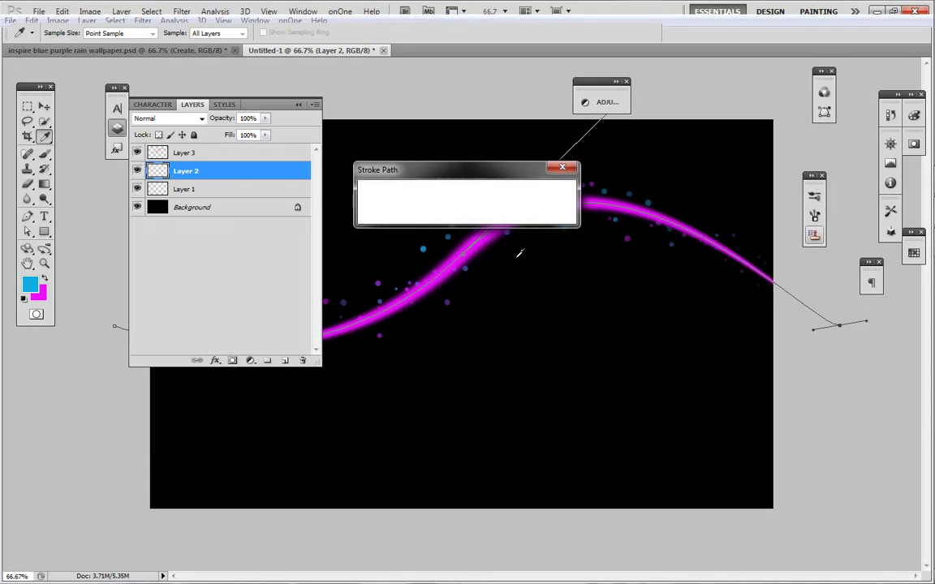
pyautogui.click(547, 193)
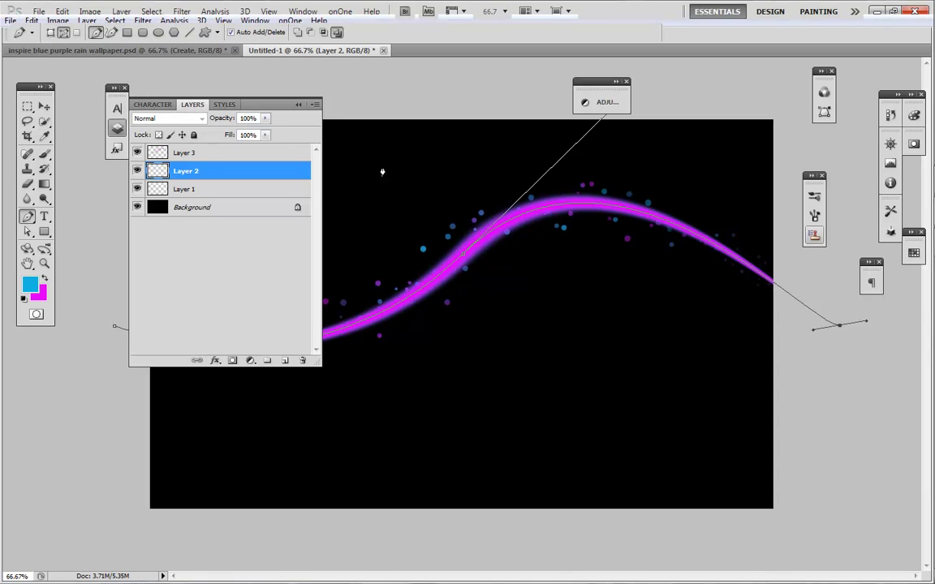
# - Lower the opacity of Layer 3, holding the magenta stroke, to 82%
pyautogui.click(217, 154)
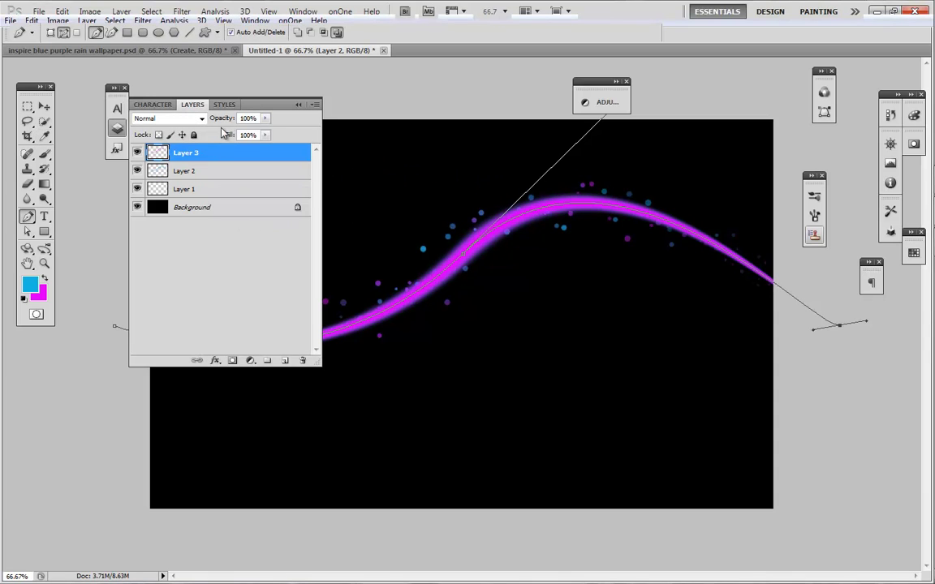
pyautogui.moveTo(221, 118)
pyautogui.mouseDown()
pyautogui.moveTo(209, 118)
pyautogui.moveTo(217, 117)
pyautogui.mouseUp()
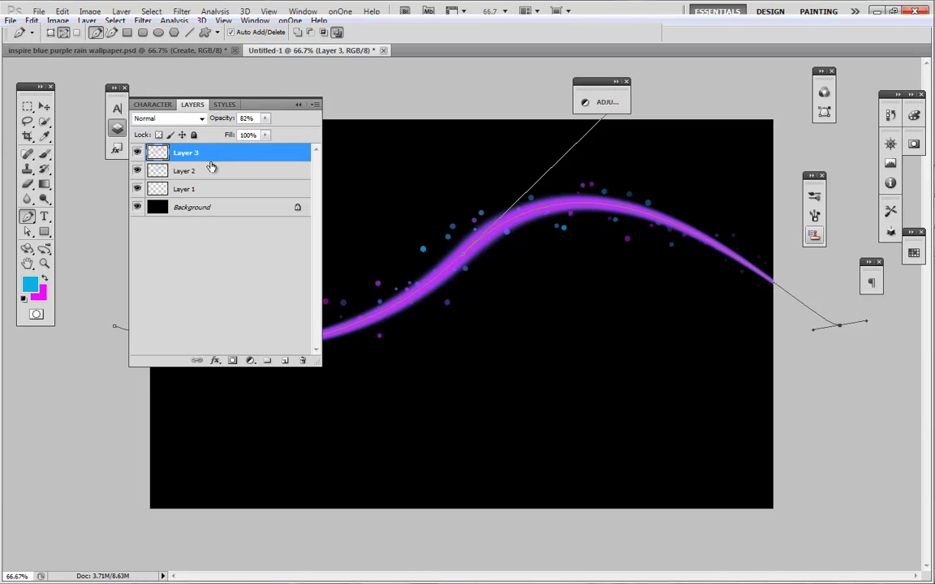
pyautogui.click(297, 106)
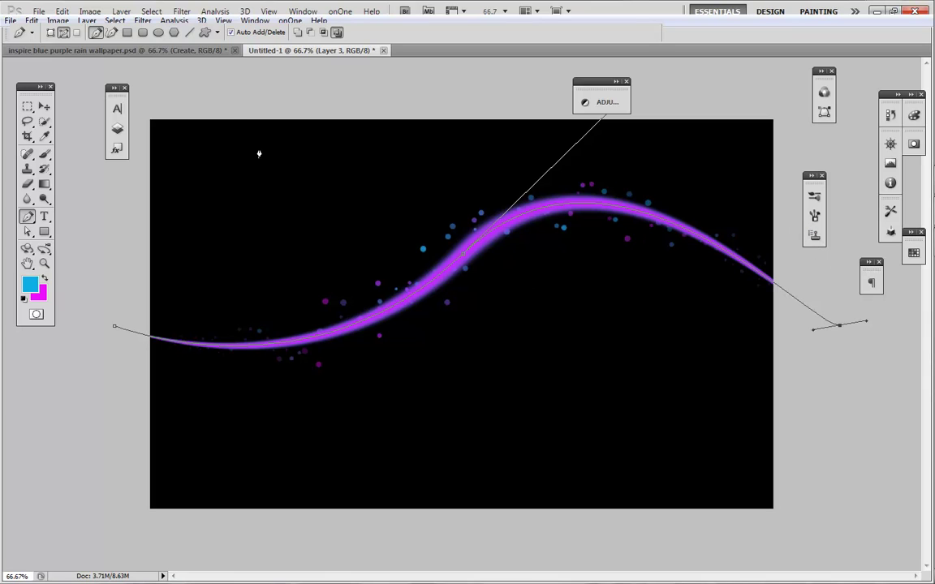
# - Move Layer 3 and Layer 2 together beneath the dots layer, Layer 1
pyautogui.click(117, 128)
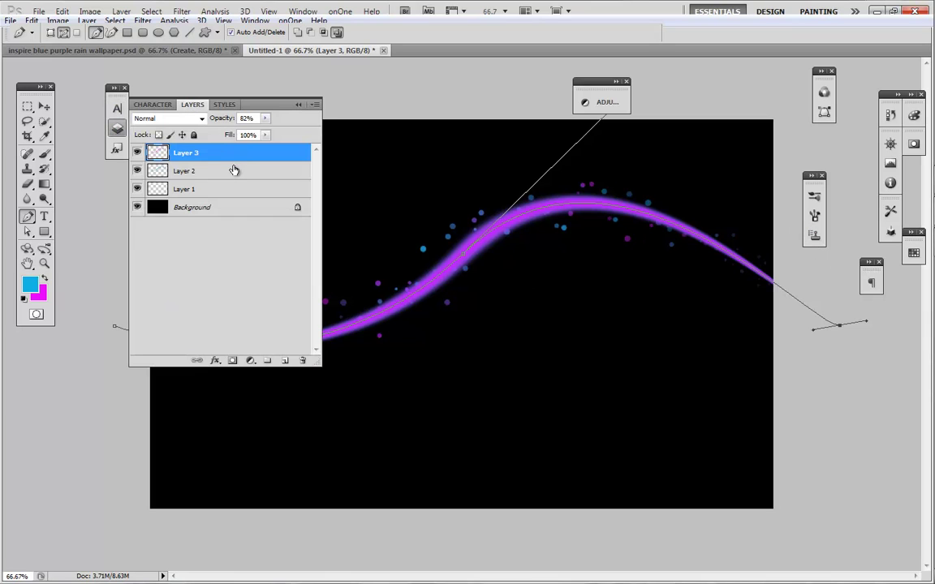
pyautogui.keyDown('shift'); pyautogui.click(234, 170); pyautogui.keyUp('shift')
pyautogui.moveTo(240, 156); pyautogui.dragTo(239, 199)
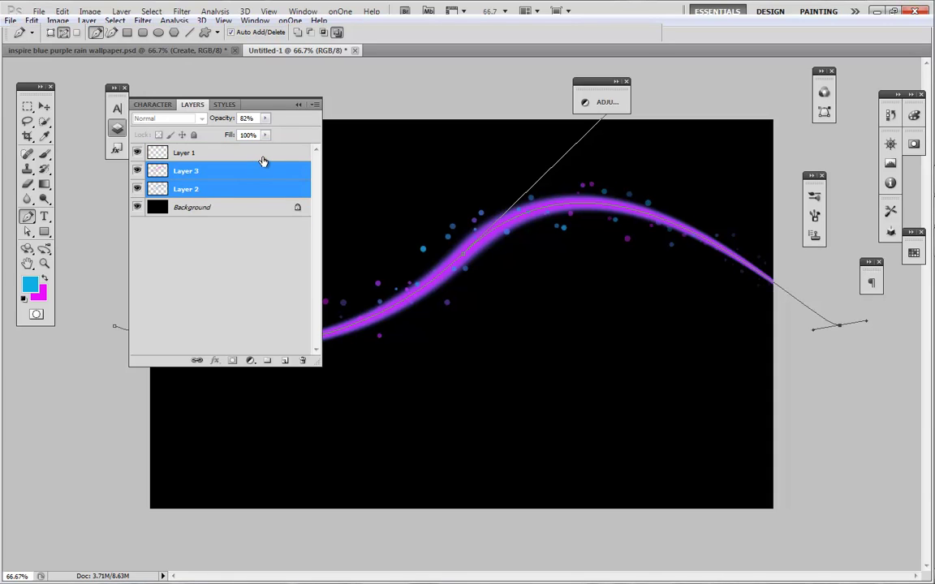
pyautogui.click(298, 104)
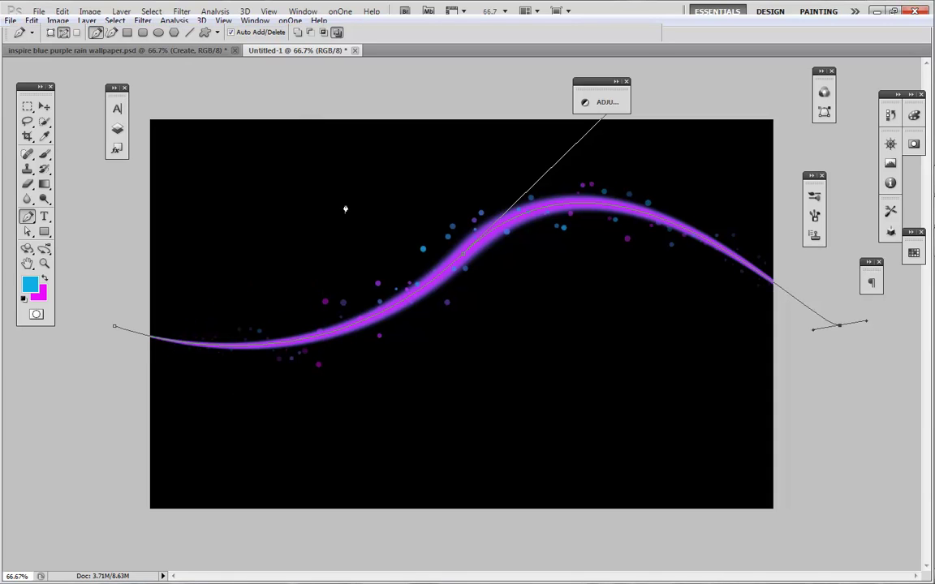
# - Reduce the opacity of the two glowing stroke layers, Layer 3 and Layer 2, to 43%
pyautogui.click(118, 129)
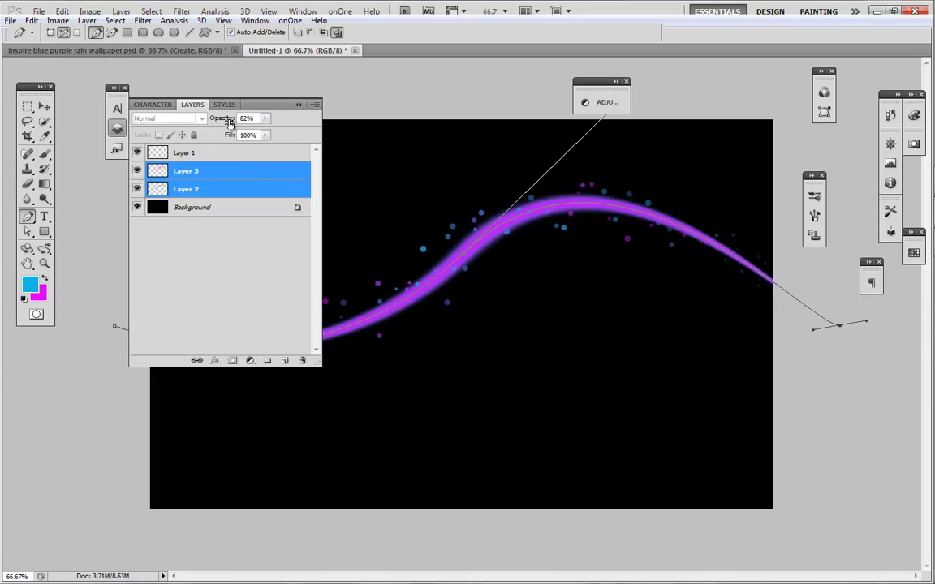
pyautogui.moveTo(229, 121); pyautogui.dragTo(205, 121)
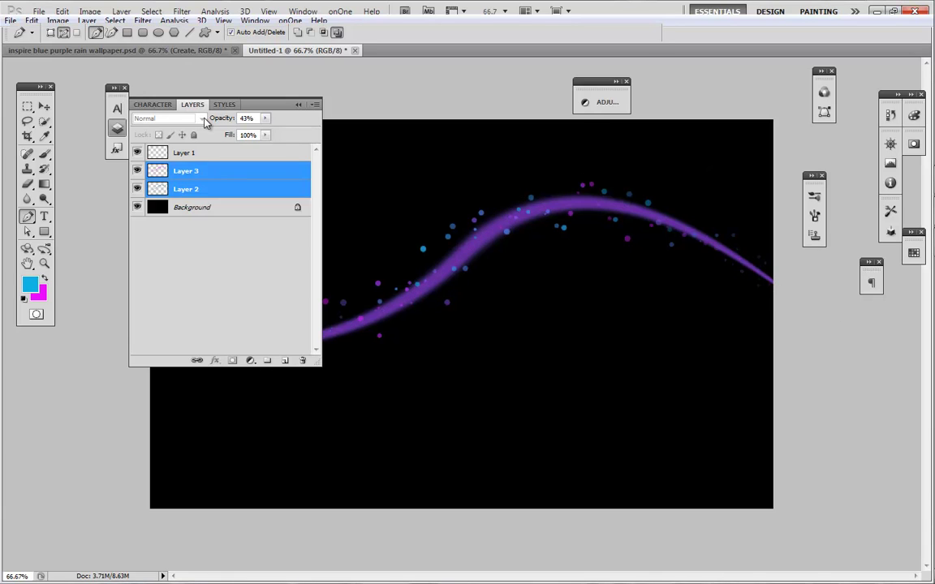
# - Link Layer 1, Layer 3 and Layer 2 together so the dots and glowing strokes move as one
pyautogui.click(299, 106)
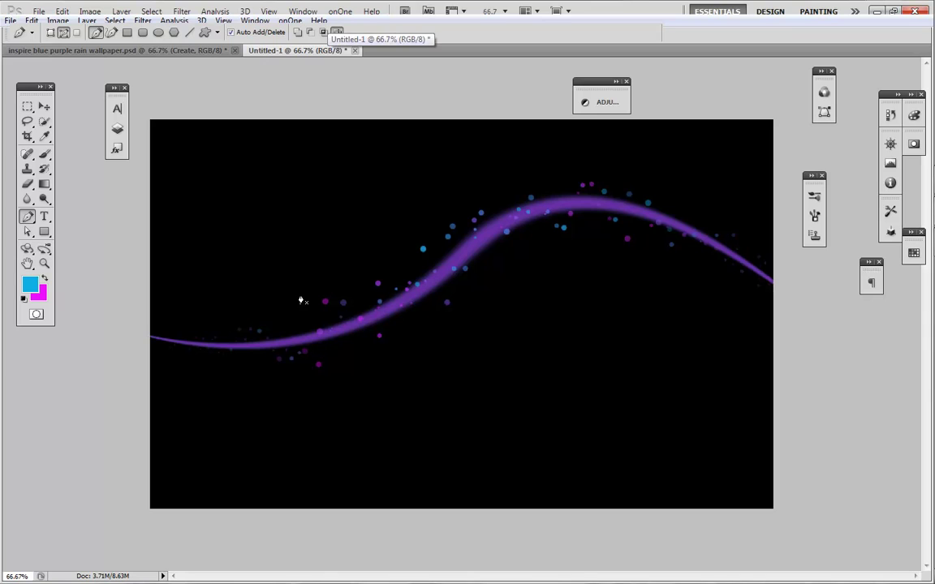
pyautogui.click(117, 128)
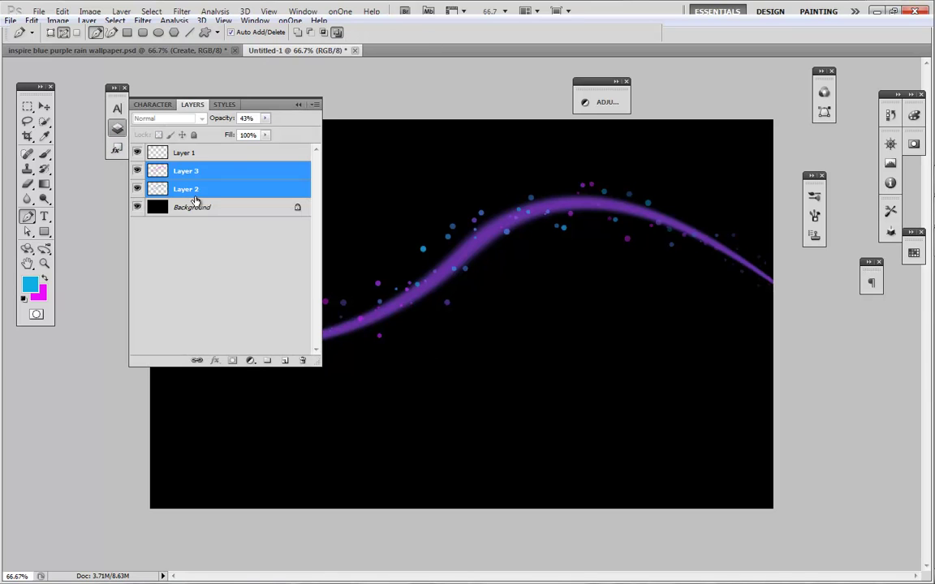
pyautogui.keyDown('shift'); pyautogui.click(234, 154); pyautogui.keyUp('shift')
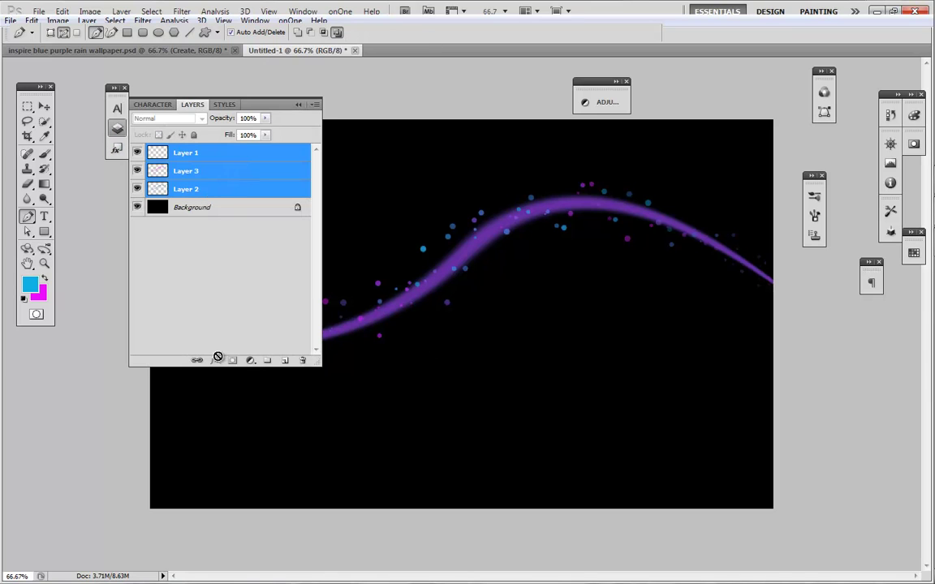
pyautogui.click(197, 360)
# - Move the linked dots and glowing curve straight down to about the vertical middle of the canvas
pyautogui.press('v')
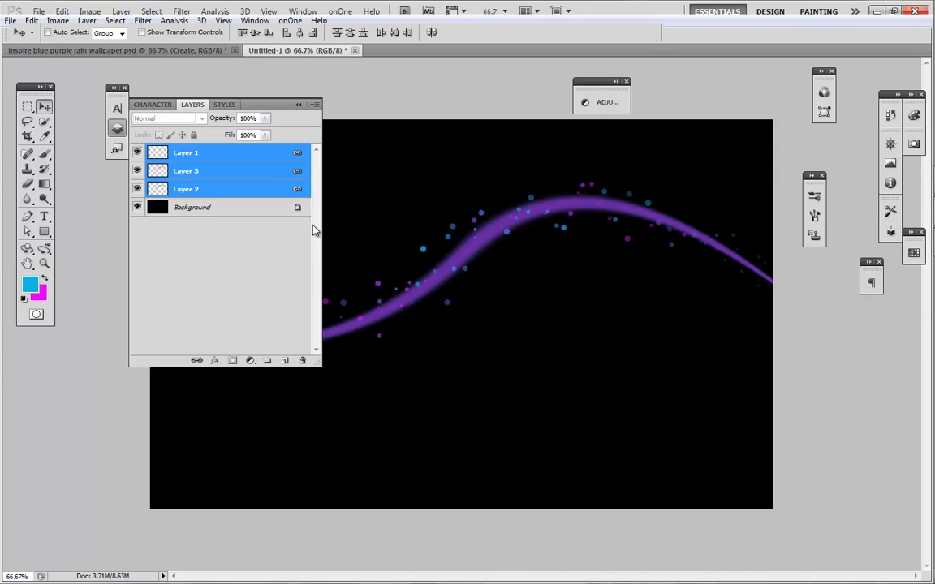
pyautogui.moveTo(476, 257); pyautogui.dragTo(476, 312)
pyautogui.click(298, 105)
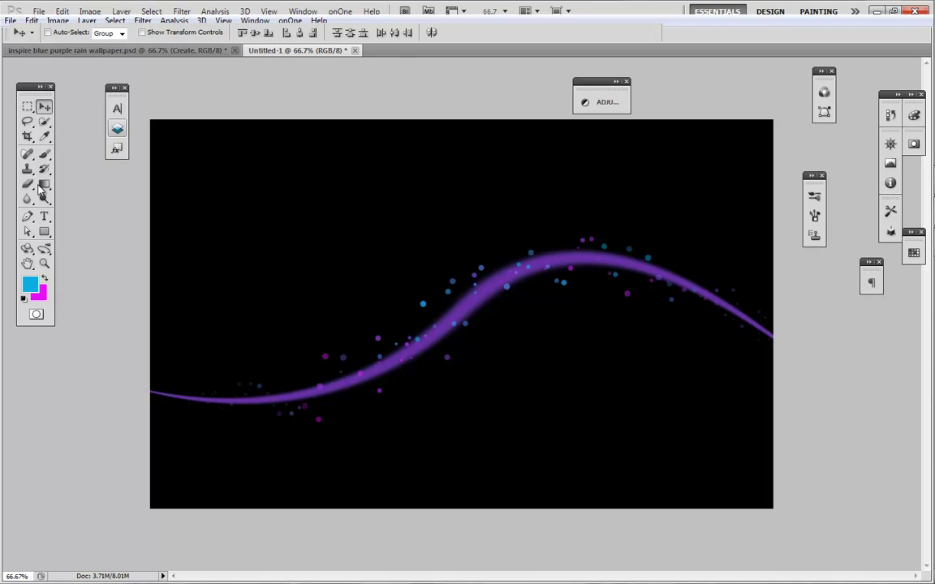
# - Choose the 29 px outlined star tip for the Brush tool
pyautogui.click(45, 154)
pyautogui.rightClick(242, 184)
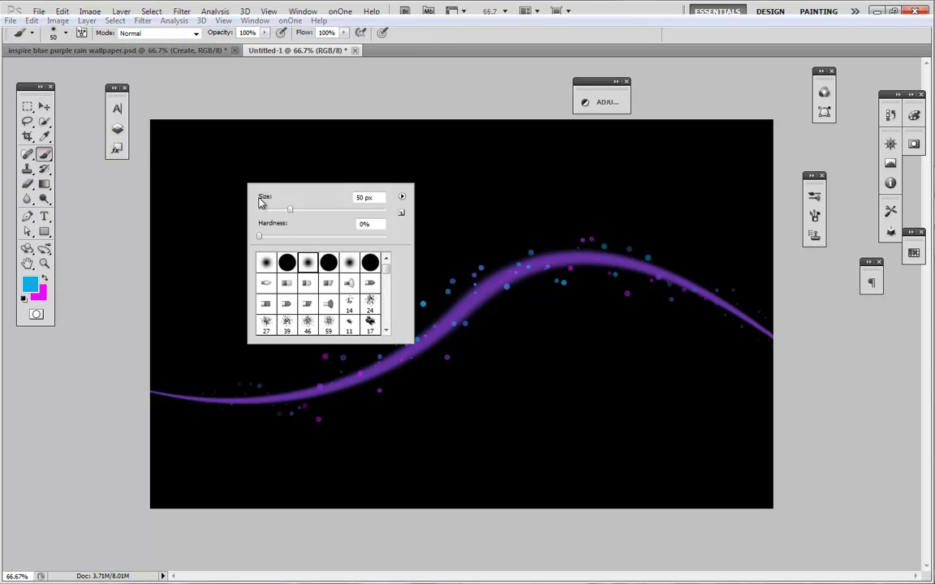
pyautogui.scroll(-3, 366, 305)
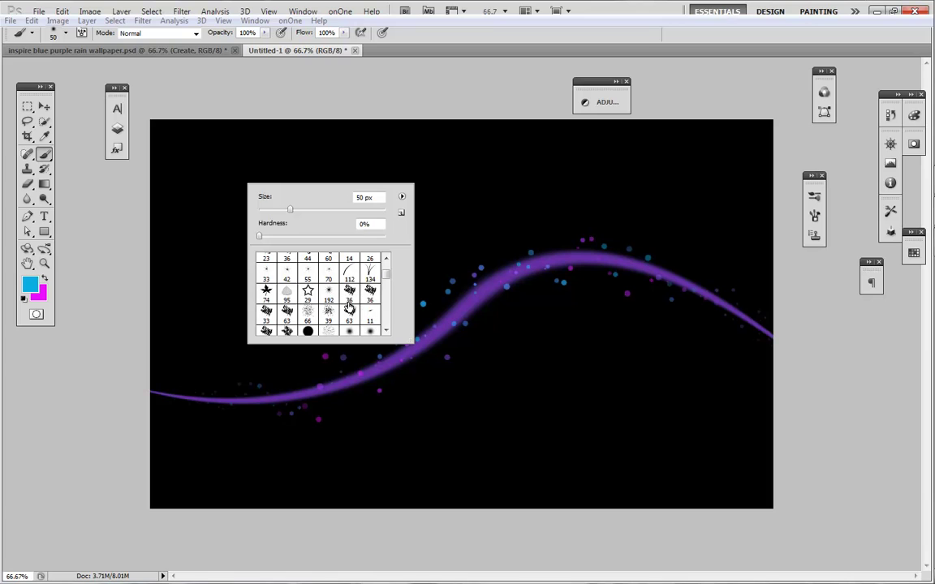
pyautogui.click(308, 284)
pyautogui.press('Return')
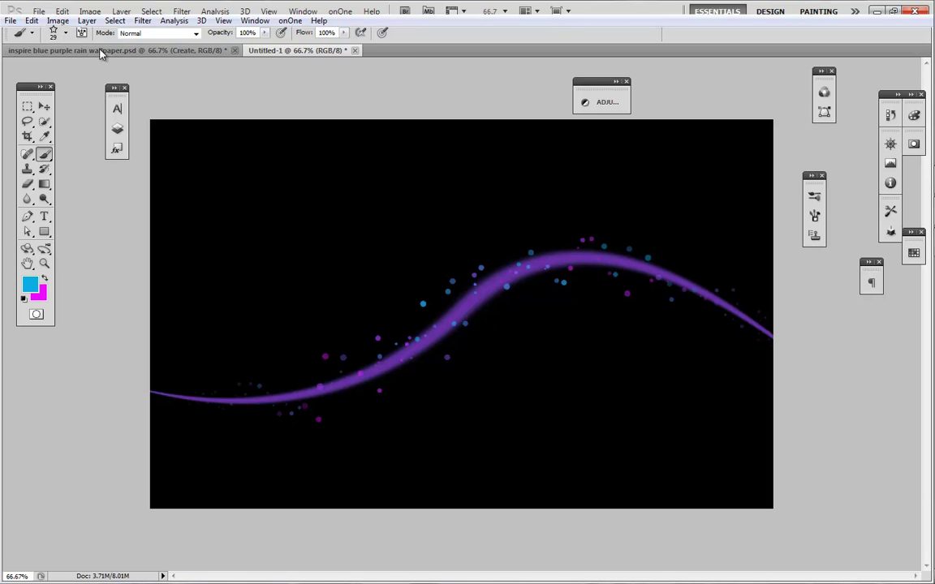
# - Set the star brush's dynamics to 100% size jitter and 1000% scatter, with a tip spacing of 139%
pyautogui.click(81, 33)
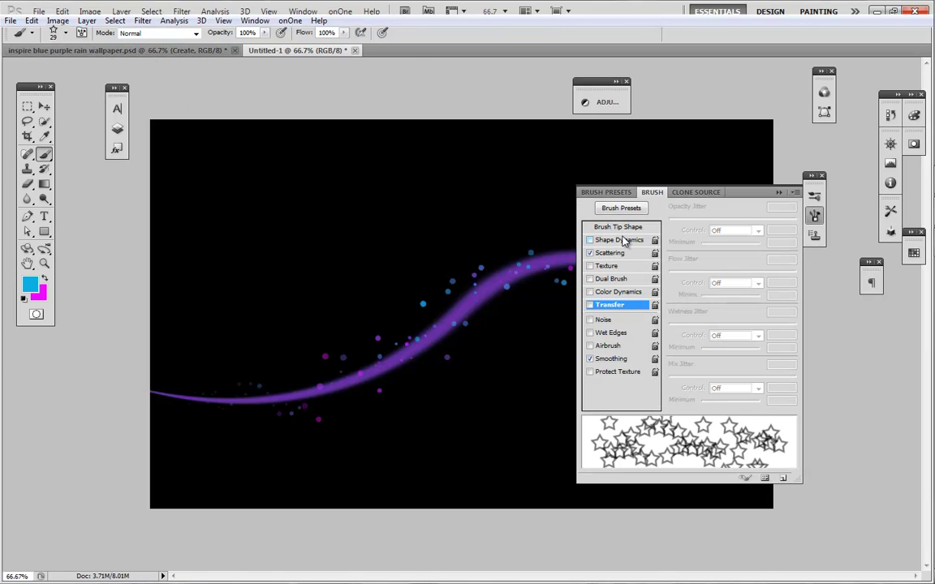
pyautogui.click(621, 240)
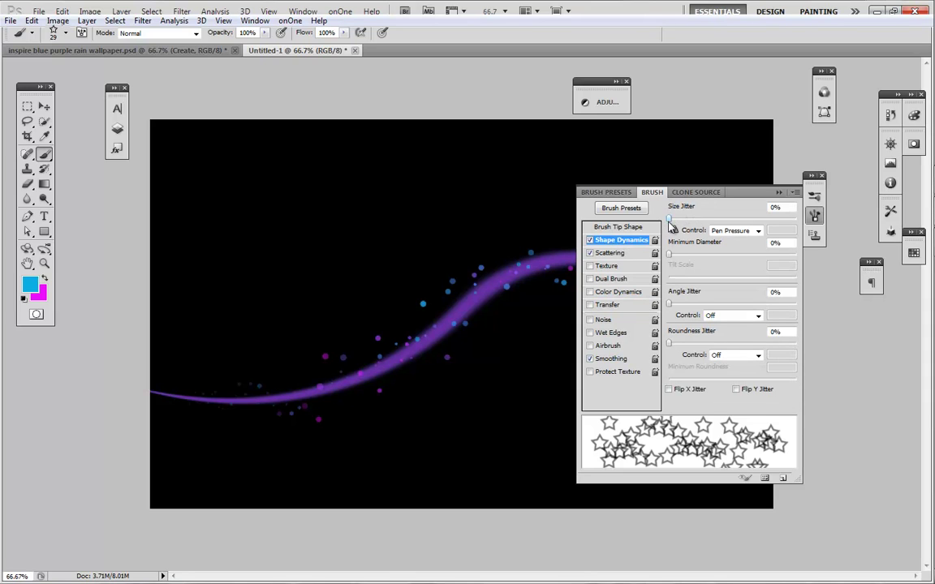
pyautogui.click(621, 252)
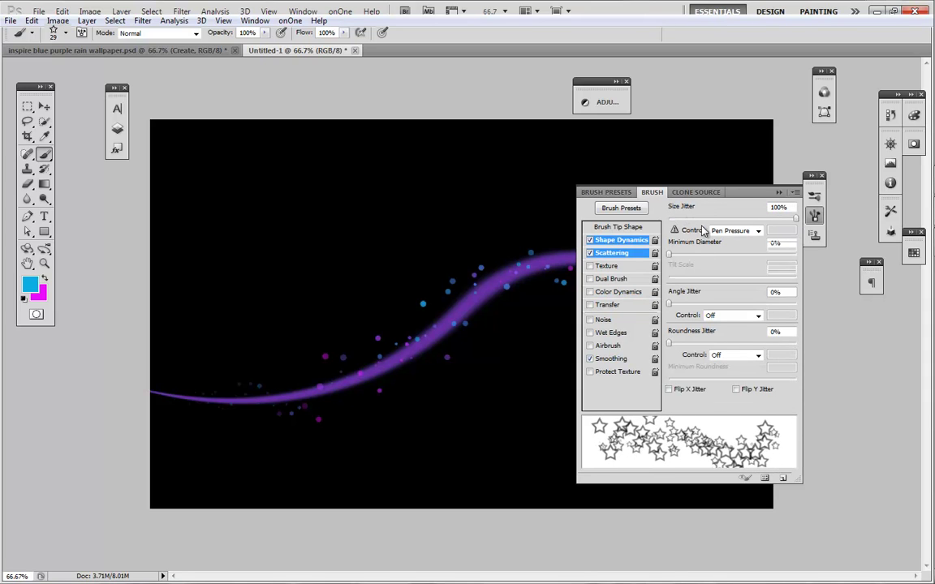
pyautogui.moveTo(704, 219); pyautogui.dragTo(800, 219)
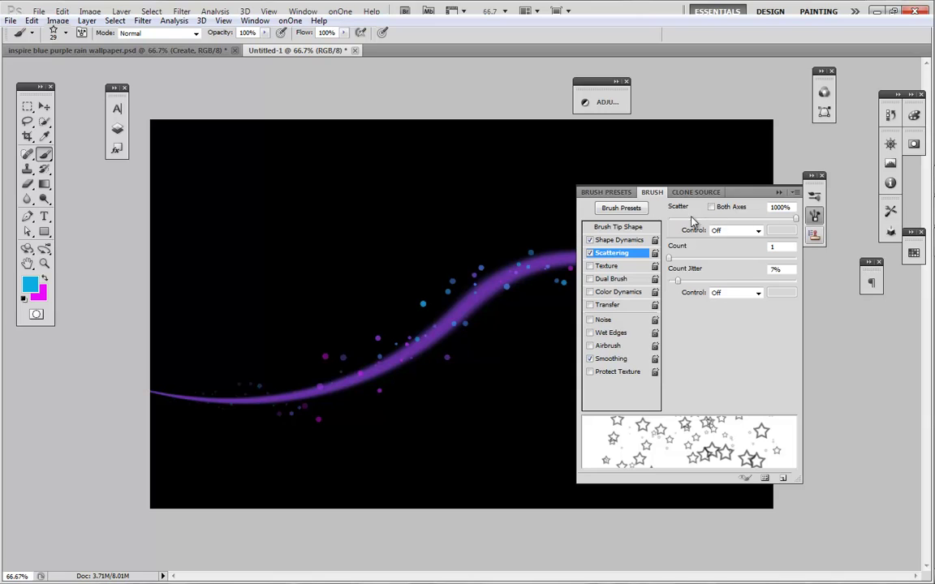
pyautogui.click(639, 228)
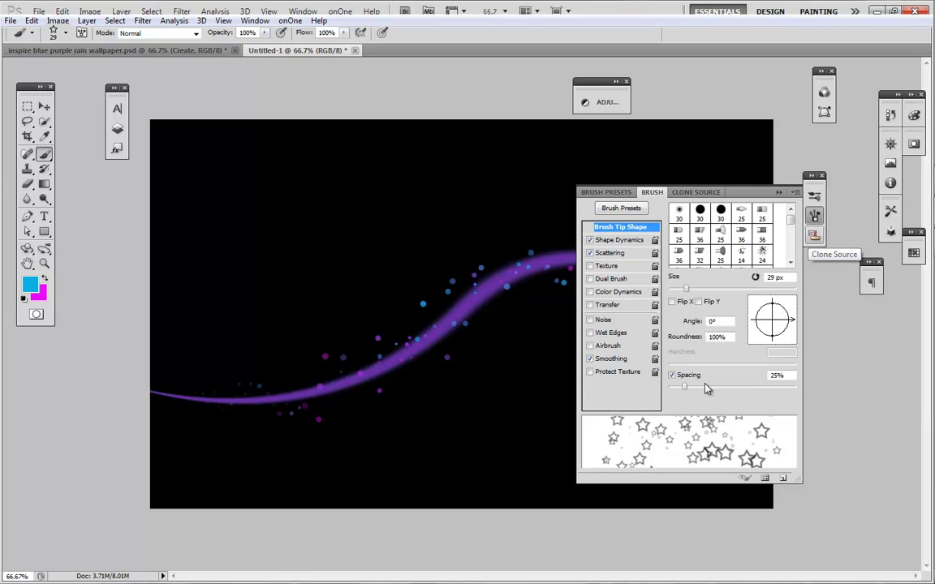
pyautogui.moveTo(690, 388); pyautogui.dragTo(746, 392)
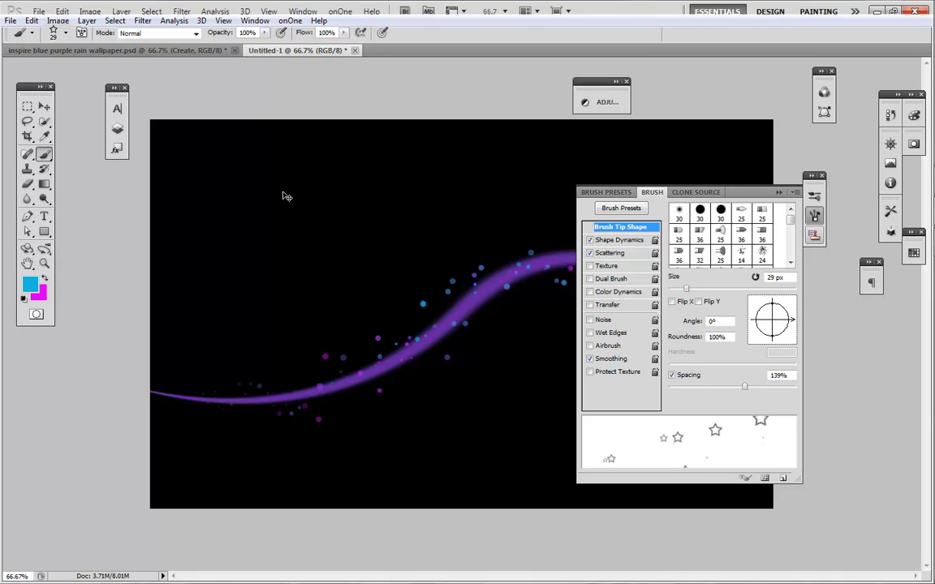
# - Create a new empty layer for the stars and enlarge the star brush to 70 px
pyautogui.hotkey('ctrl', 'shift', 'n')
pyautogui.press('Return')
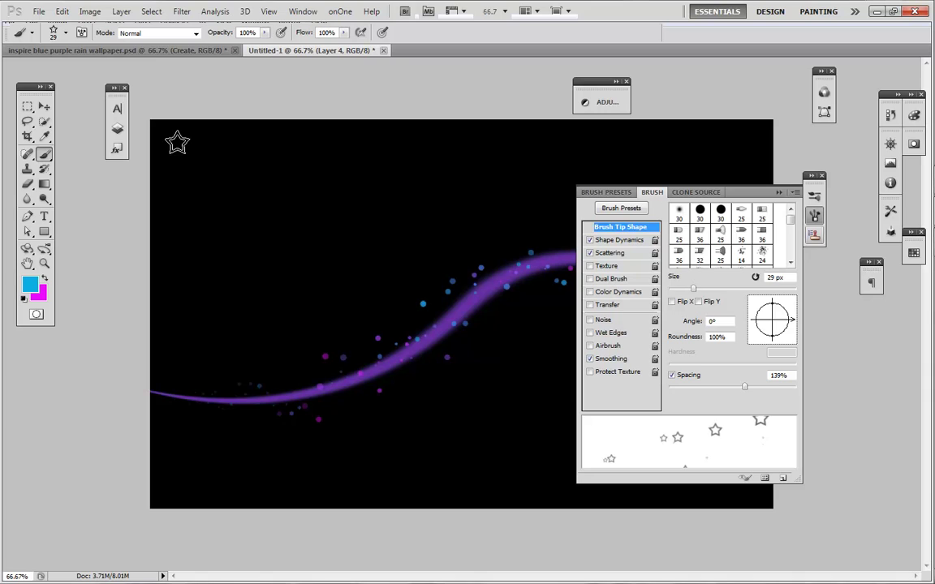
pyautogui.press(']')
pyautogui.press(']')
pyautogui.press(']')
pyautogui.press(']')
pyautogui.press(']')
# - Try a diagonal stroke of scattered stars from the canvas's upper corner towards the curve, and undo it
pyautogui.moveTo(177, 143)
pyautogui.mouseDown()
pyautogui.moveTo(182, 206)
pyautogui.moveTo(221, 242)
pyautogui.moveTo(316, 258)
pyautogui.moveTo(381, 237)
pyautogui.moveTo(341, 299)
pyautogui.moveTo(303, 308)
pyautogui.moveTo(331, 284)
pyautogui.moveTo(513, 231)
pyautogui.moveTo(484, 288)
pyautogui.mouseUp()
pyautogui.hotkey('ctrl', 'z')
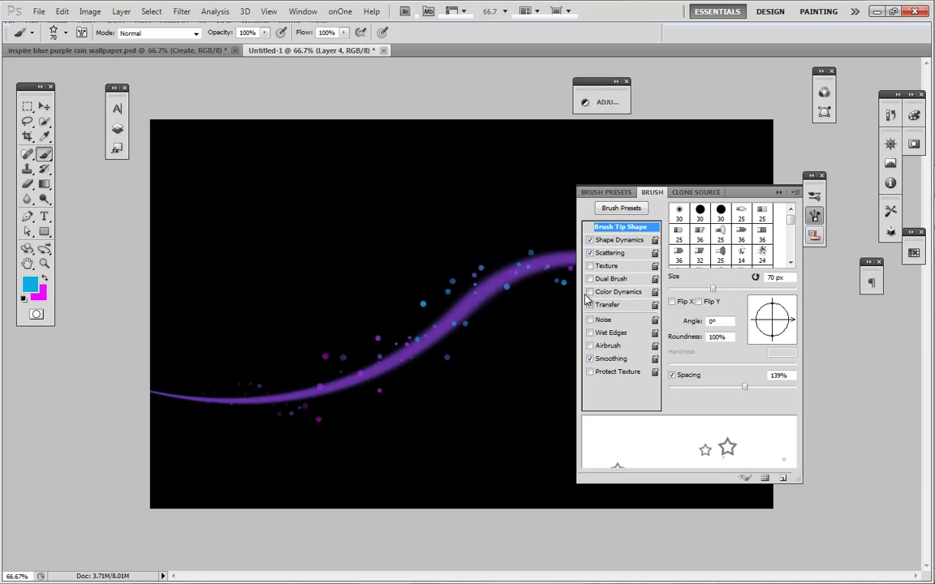
# - Enable Color Dynamics with 100% foreground/background jitter and paint scattered blue and magenta stars across the upper part of the canvas
pyautogui.click(590, 292)
pyautogui.click(612, 294)
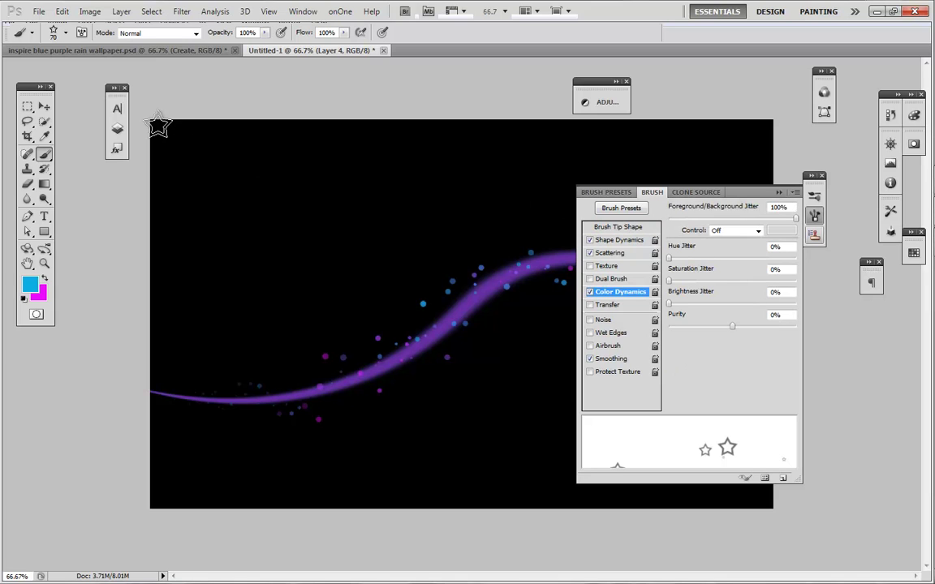
pyautogui.moveTo(159, 126)
pyautogui.mouseDown()
pyautogui.moveTo(204, 209)
pyautogui.moveTo(280, 202)
pyautogui.moveTo(267, 266)
pyautogui.moveTo(290, 375)
pyautogui.moveTo(435, 203)
pyautogui.moveTo(534, 164)
pyautogui.moveTo(661, 135)
pyautogui.mouseUp()
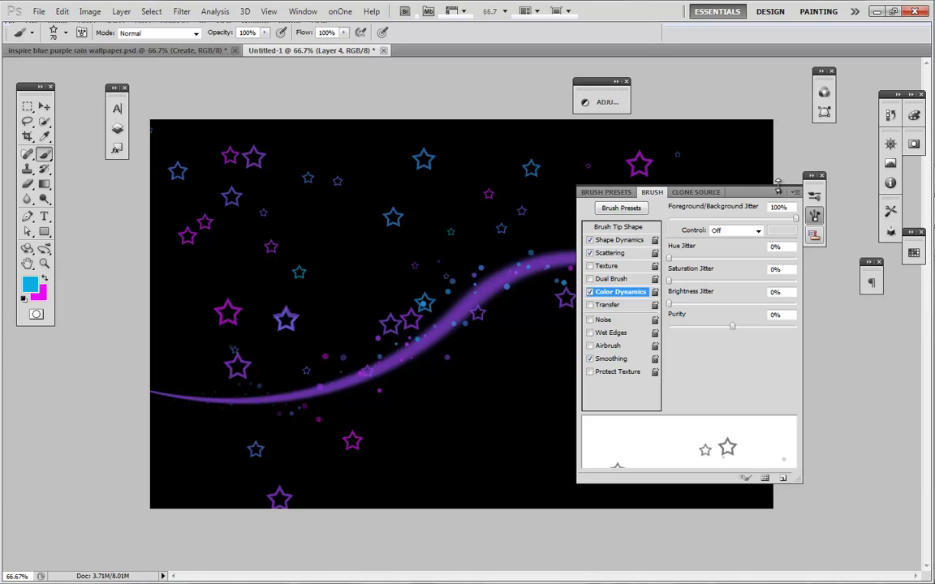
pyautogui.press('F5')
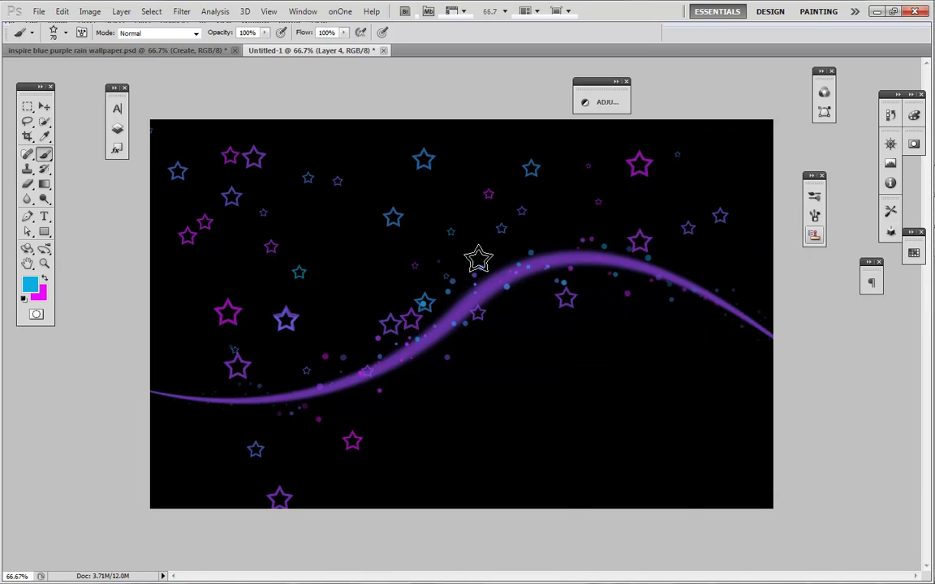